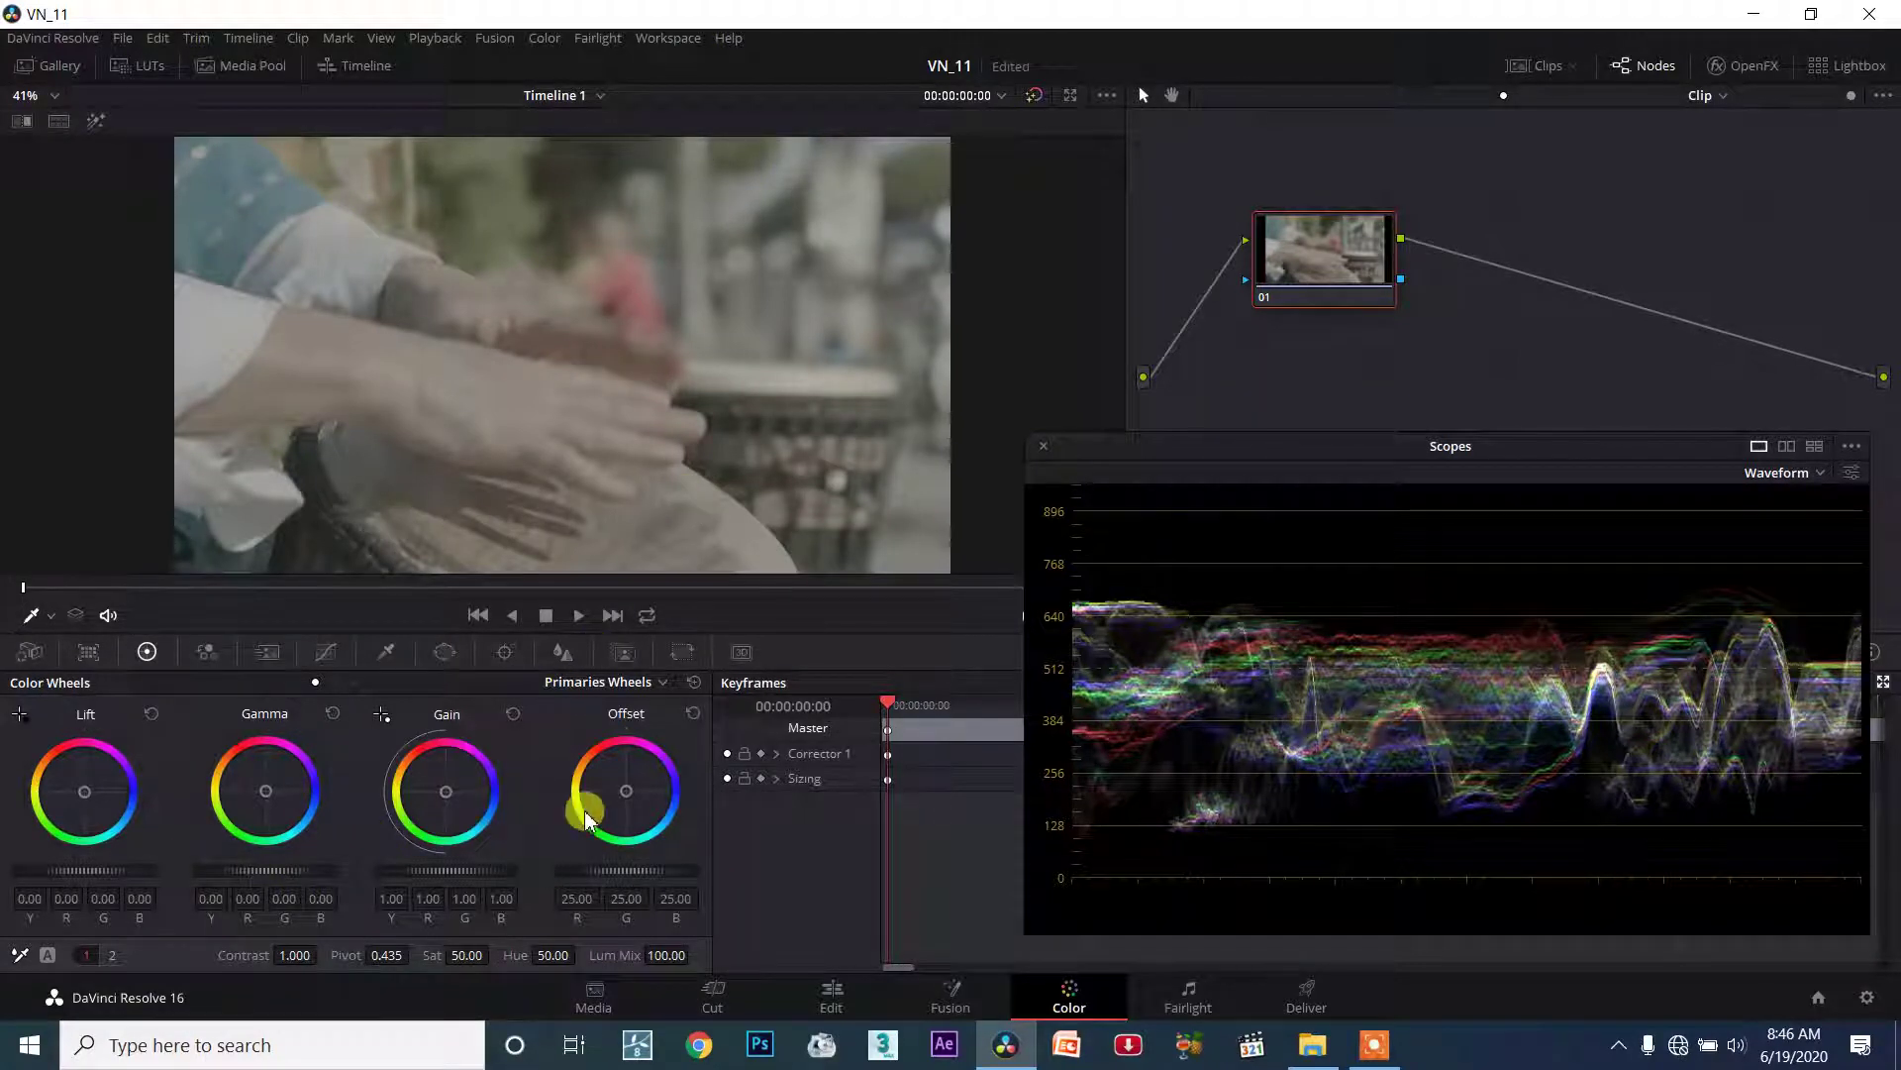
Step: Move the floating waveform scope down and slightly right, clear of the node graph
{"action": "mouse_move", "coordinate": [1150, 450]}
{"action": "left_mouse_down"}
{"action": "mouse_move", "coordinate": [1066, 609]}
{"action": "mouse_move", "coordinate": [1181, 541]}
{"action": "left_mouse_up"}
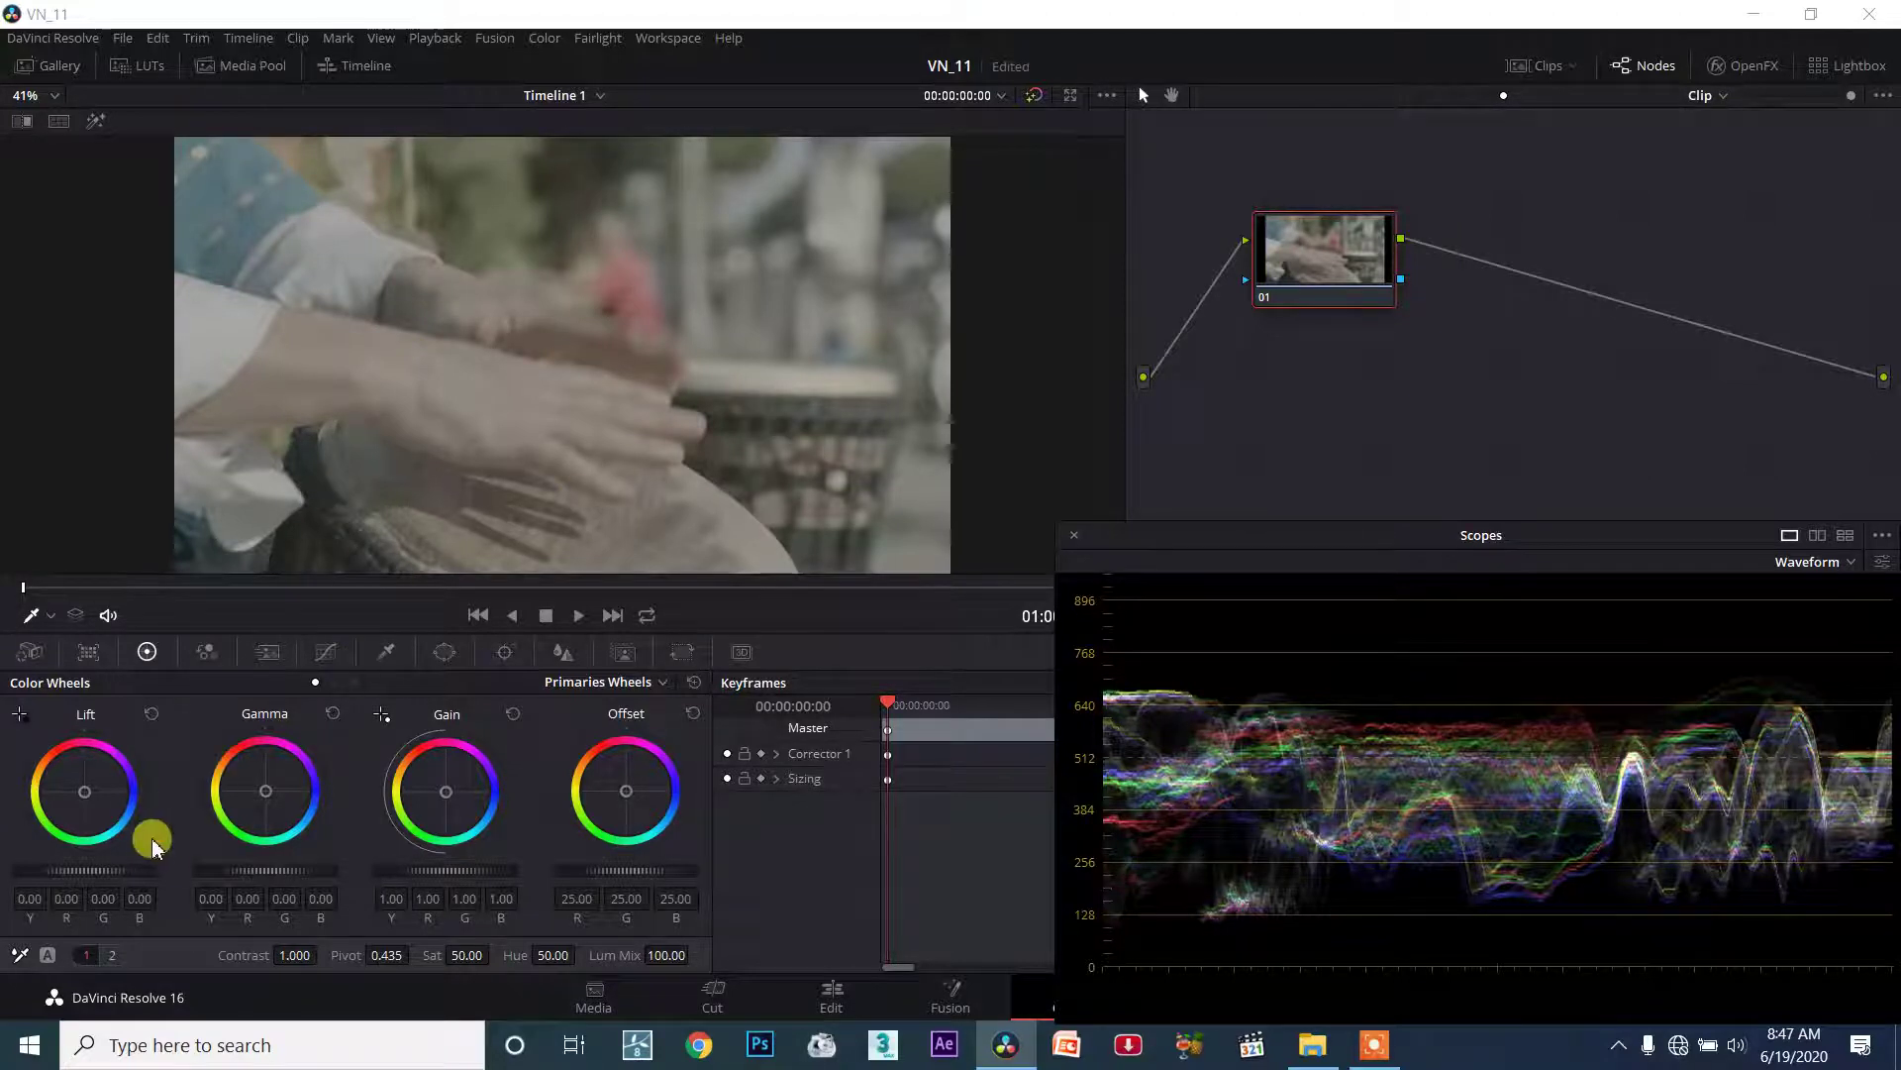
{"action": "left_click", "coordinate": [22, 953]}
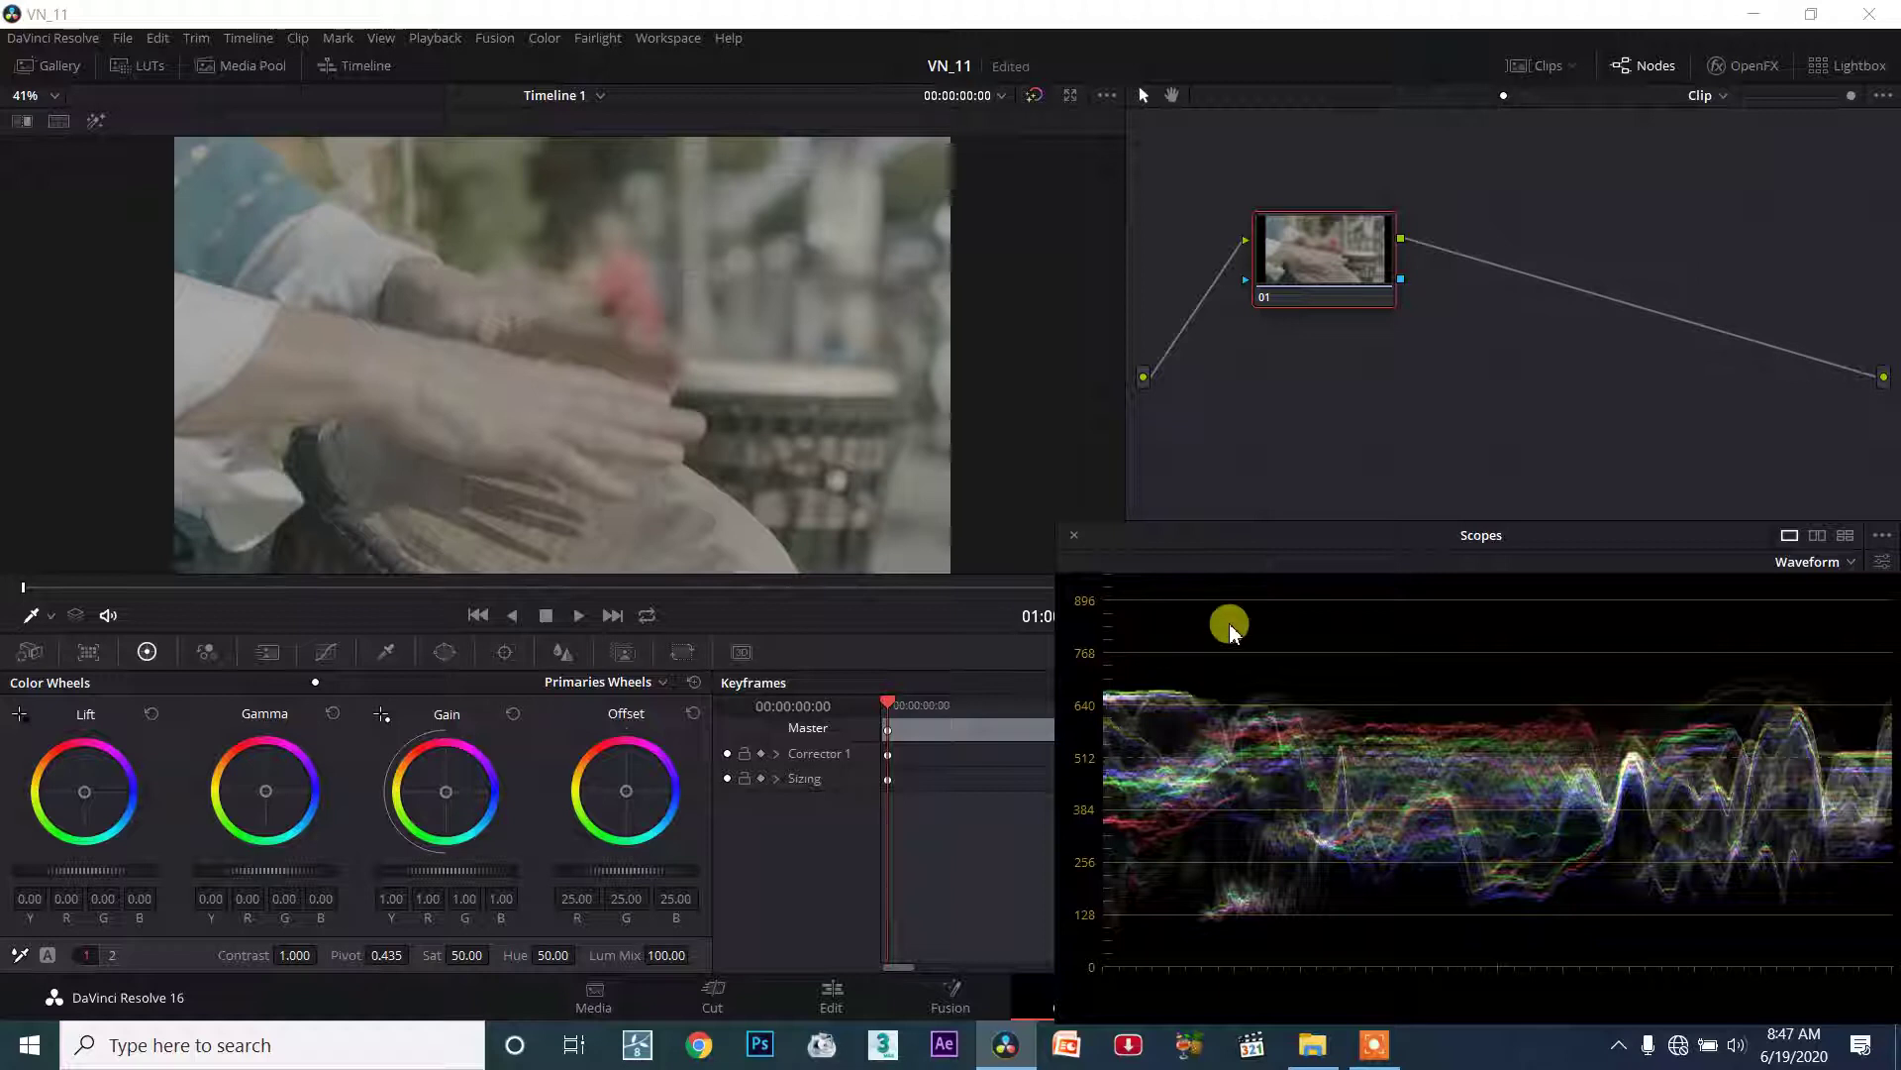
{"action": "left_click", "coordinate": [672, 946]}
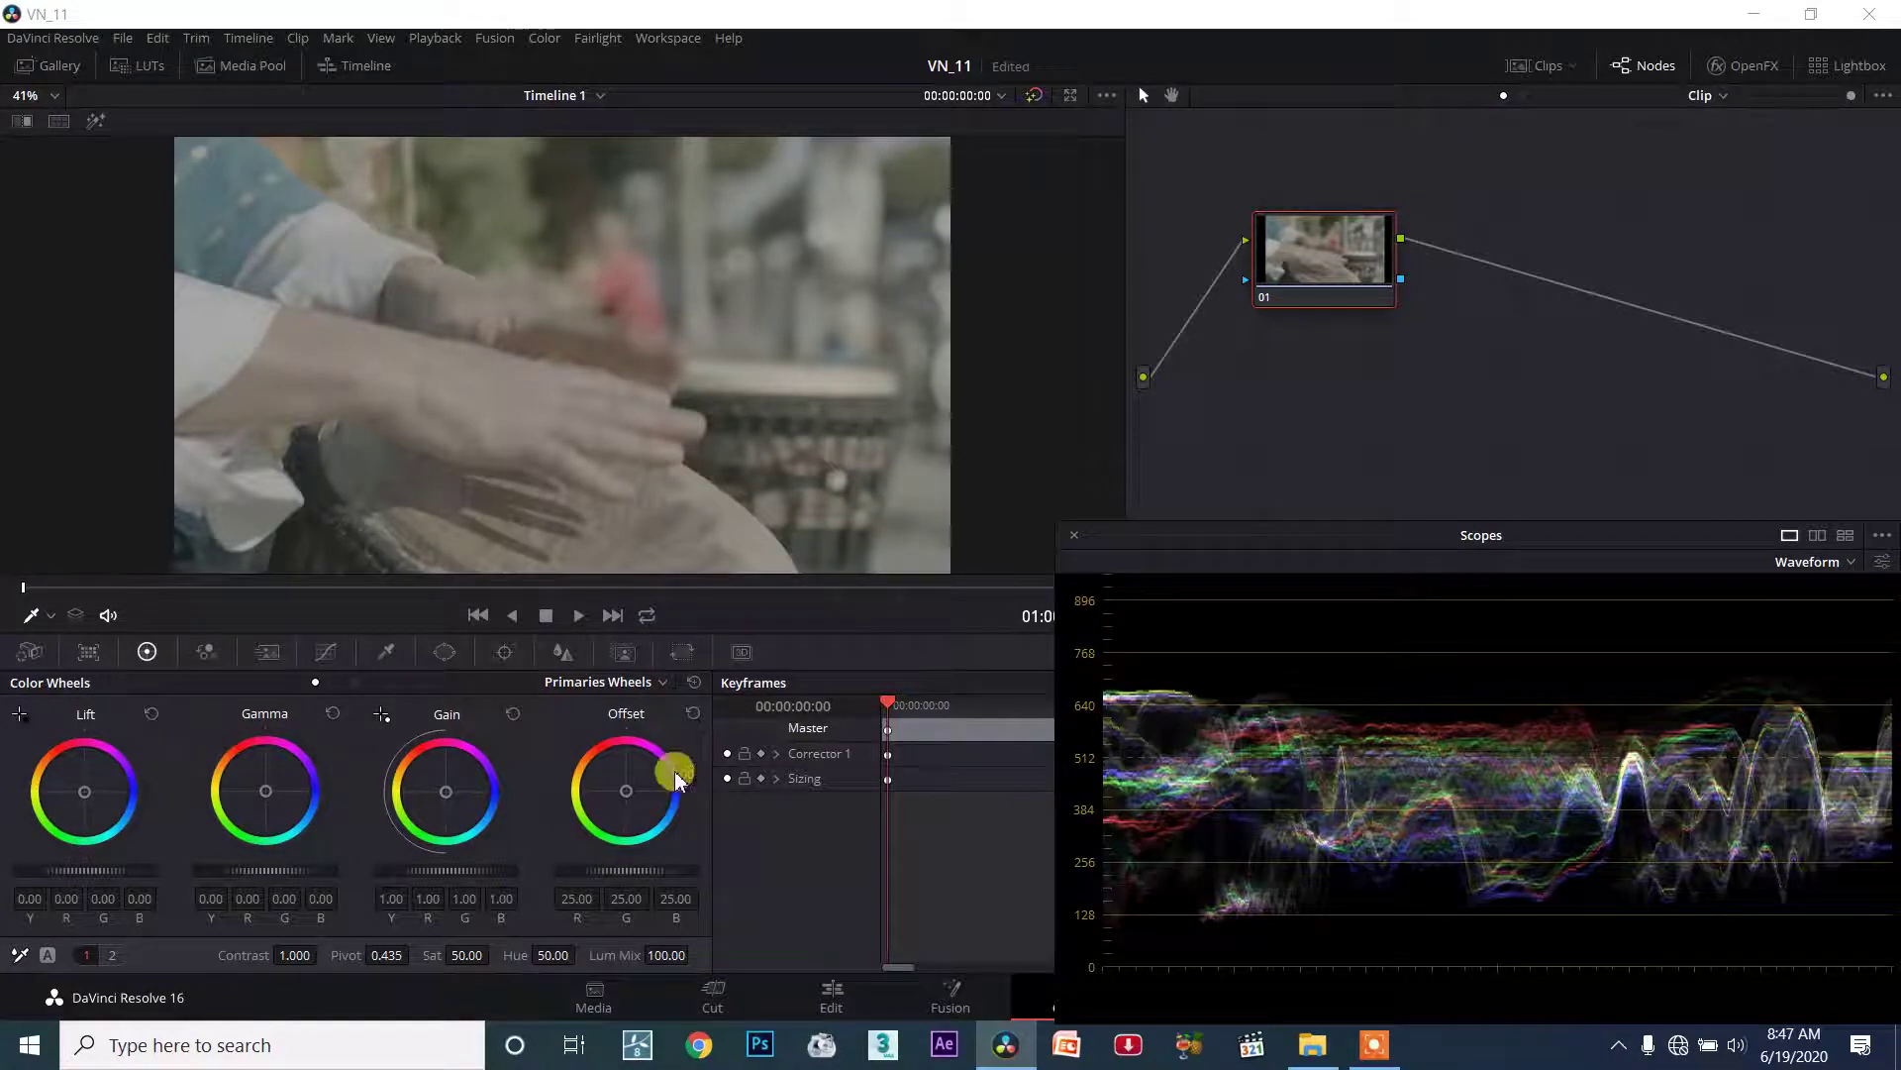
Step: Set the primary master wheels to Gain 1.29, Lift -0.03 and Gamma 0.03
{"action": "left_click_drag", "start_coordinate": [443, 872], "coordinate": [502, 880]}
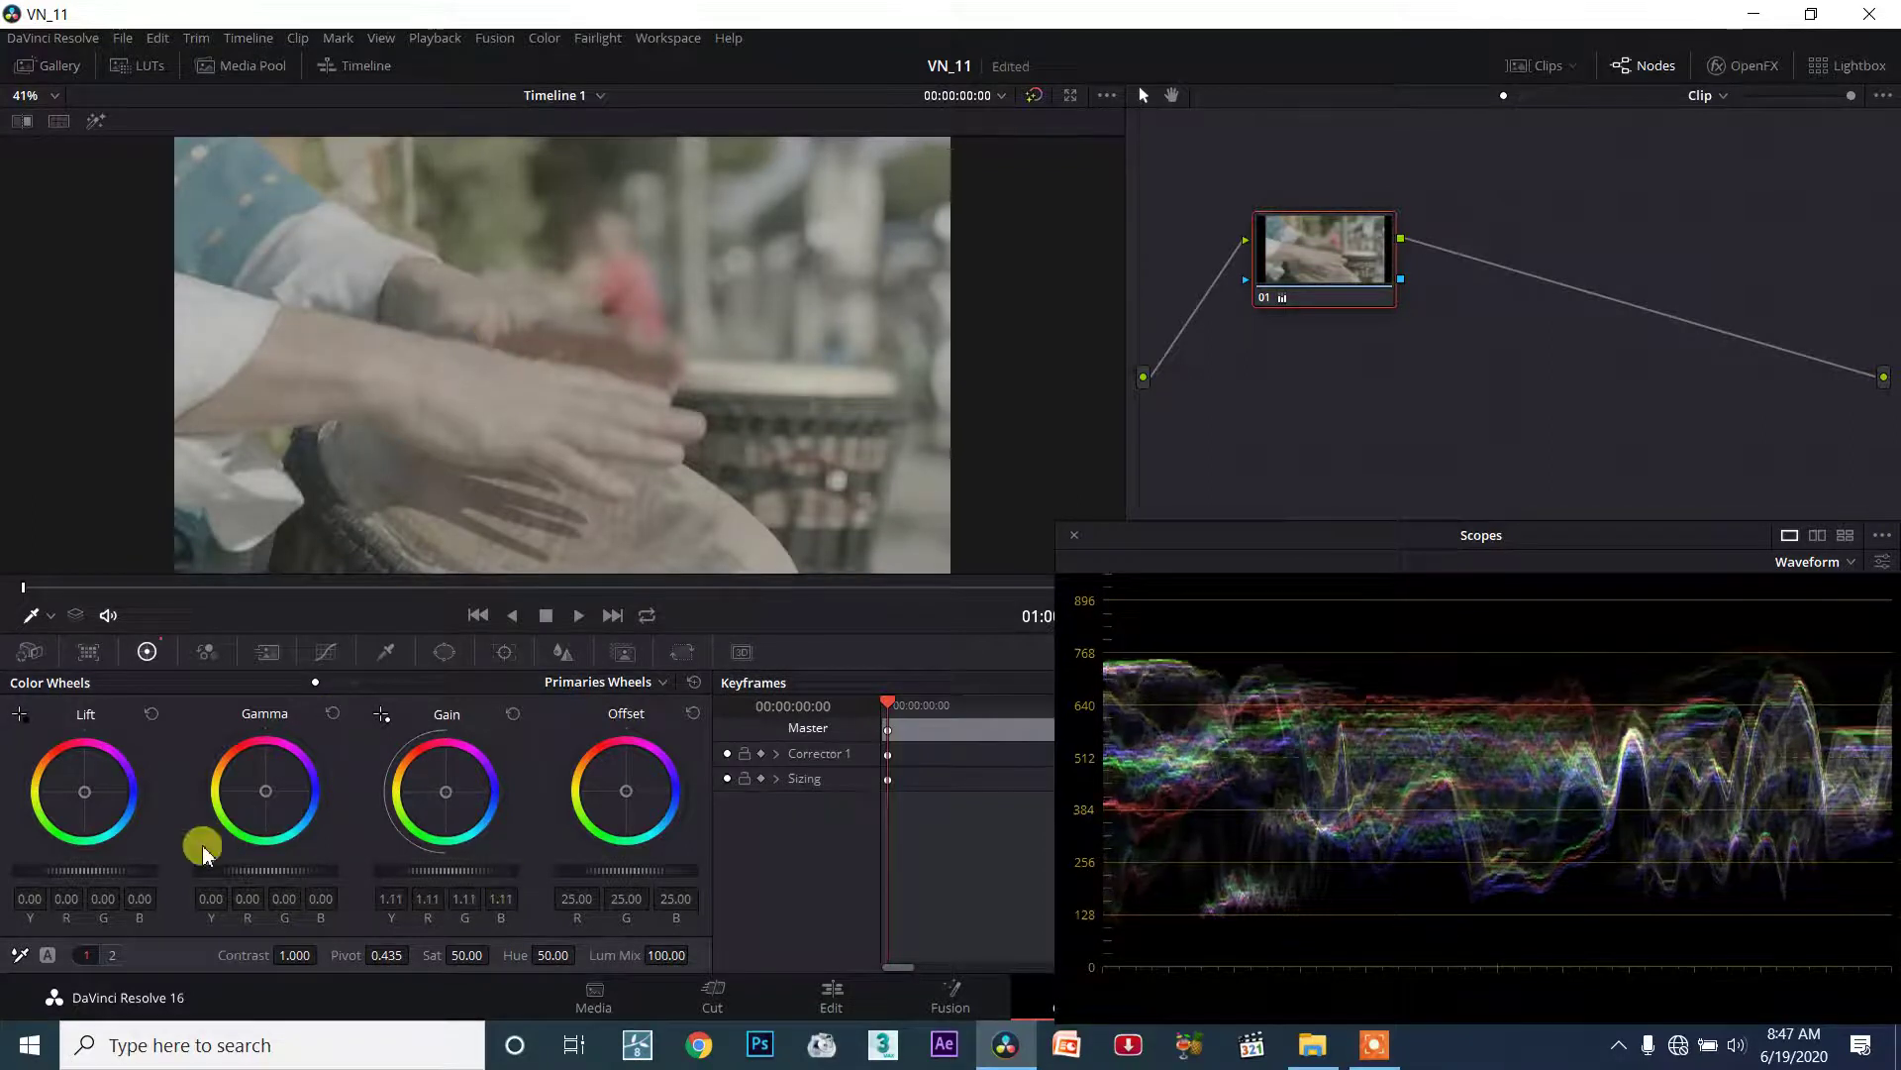
{"action": "left_click_drag", "start_coordinate": [106, 869], "coordinate": [83, 869]}
{"action": "left_click", "coordinate": [270, 826]}
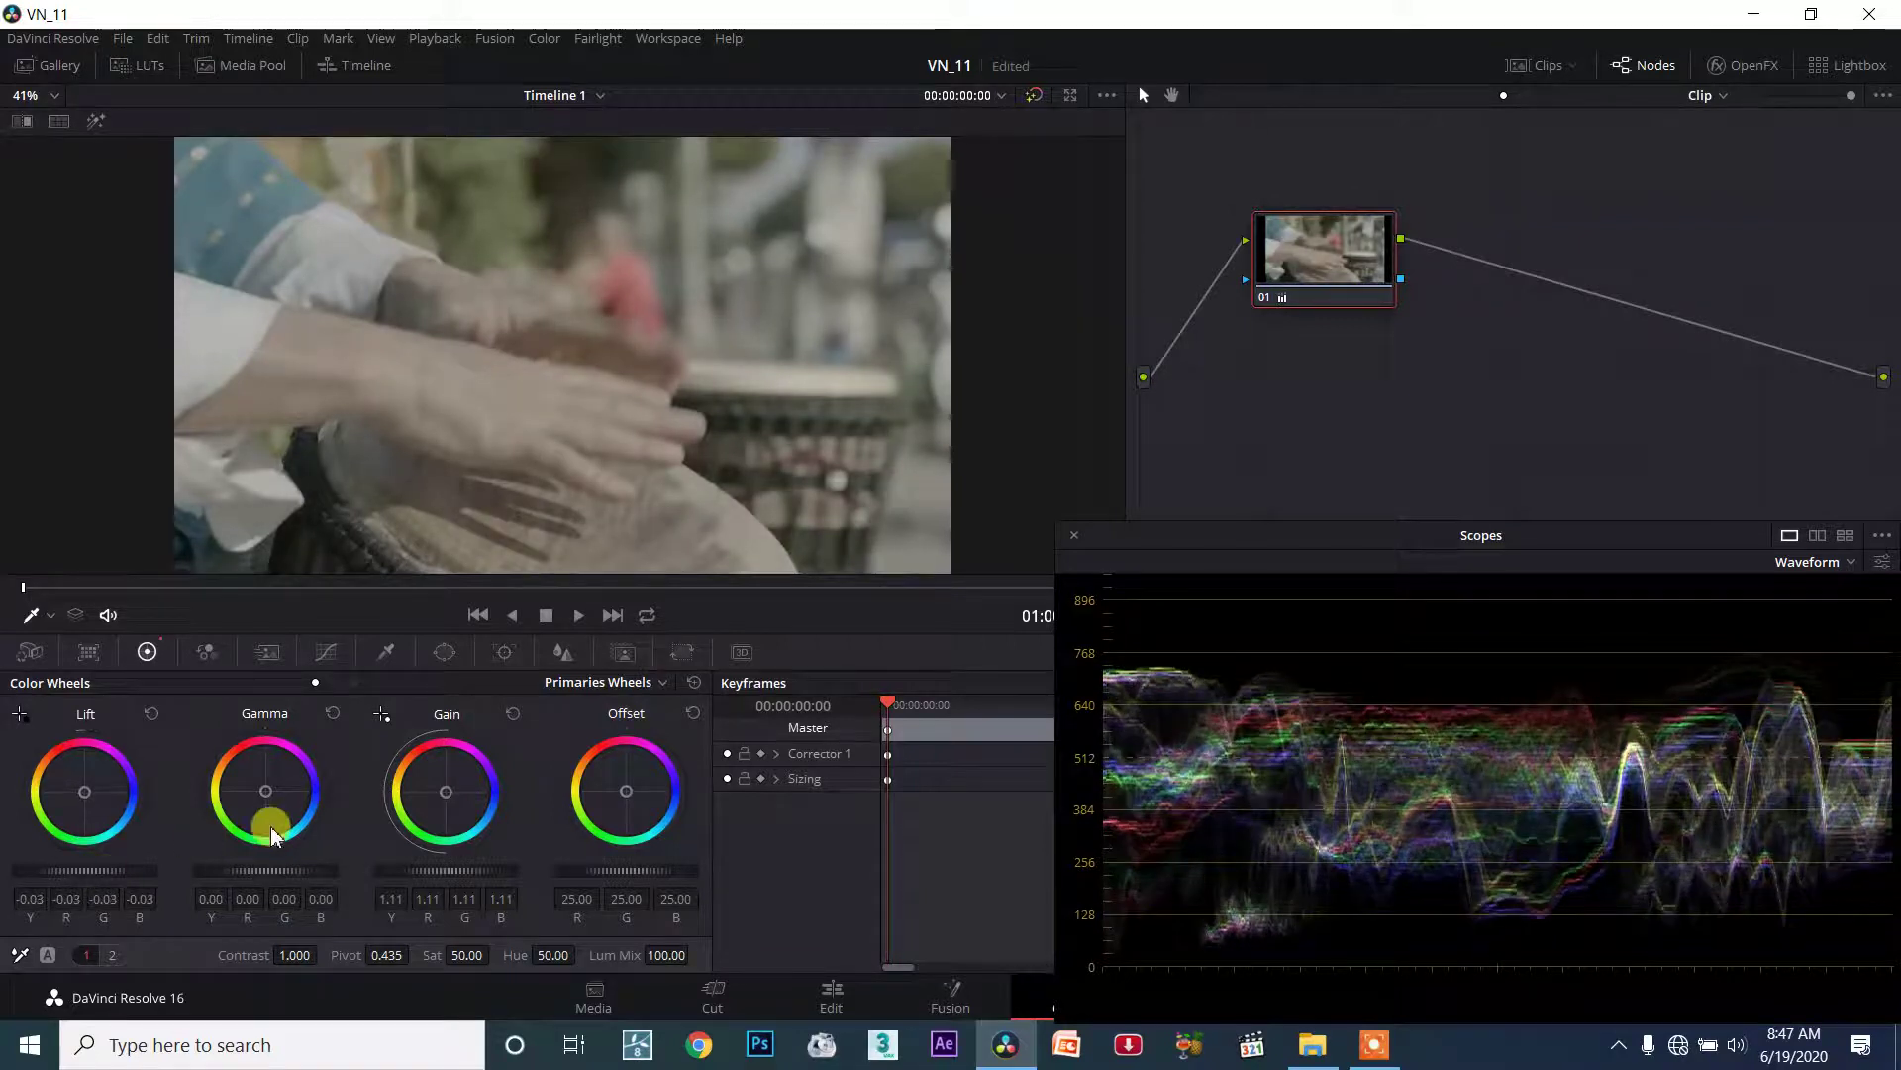
{"action": "left_click_drag", "start_coordinate": [277, 869], "coordinate": [289, 869]}
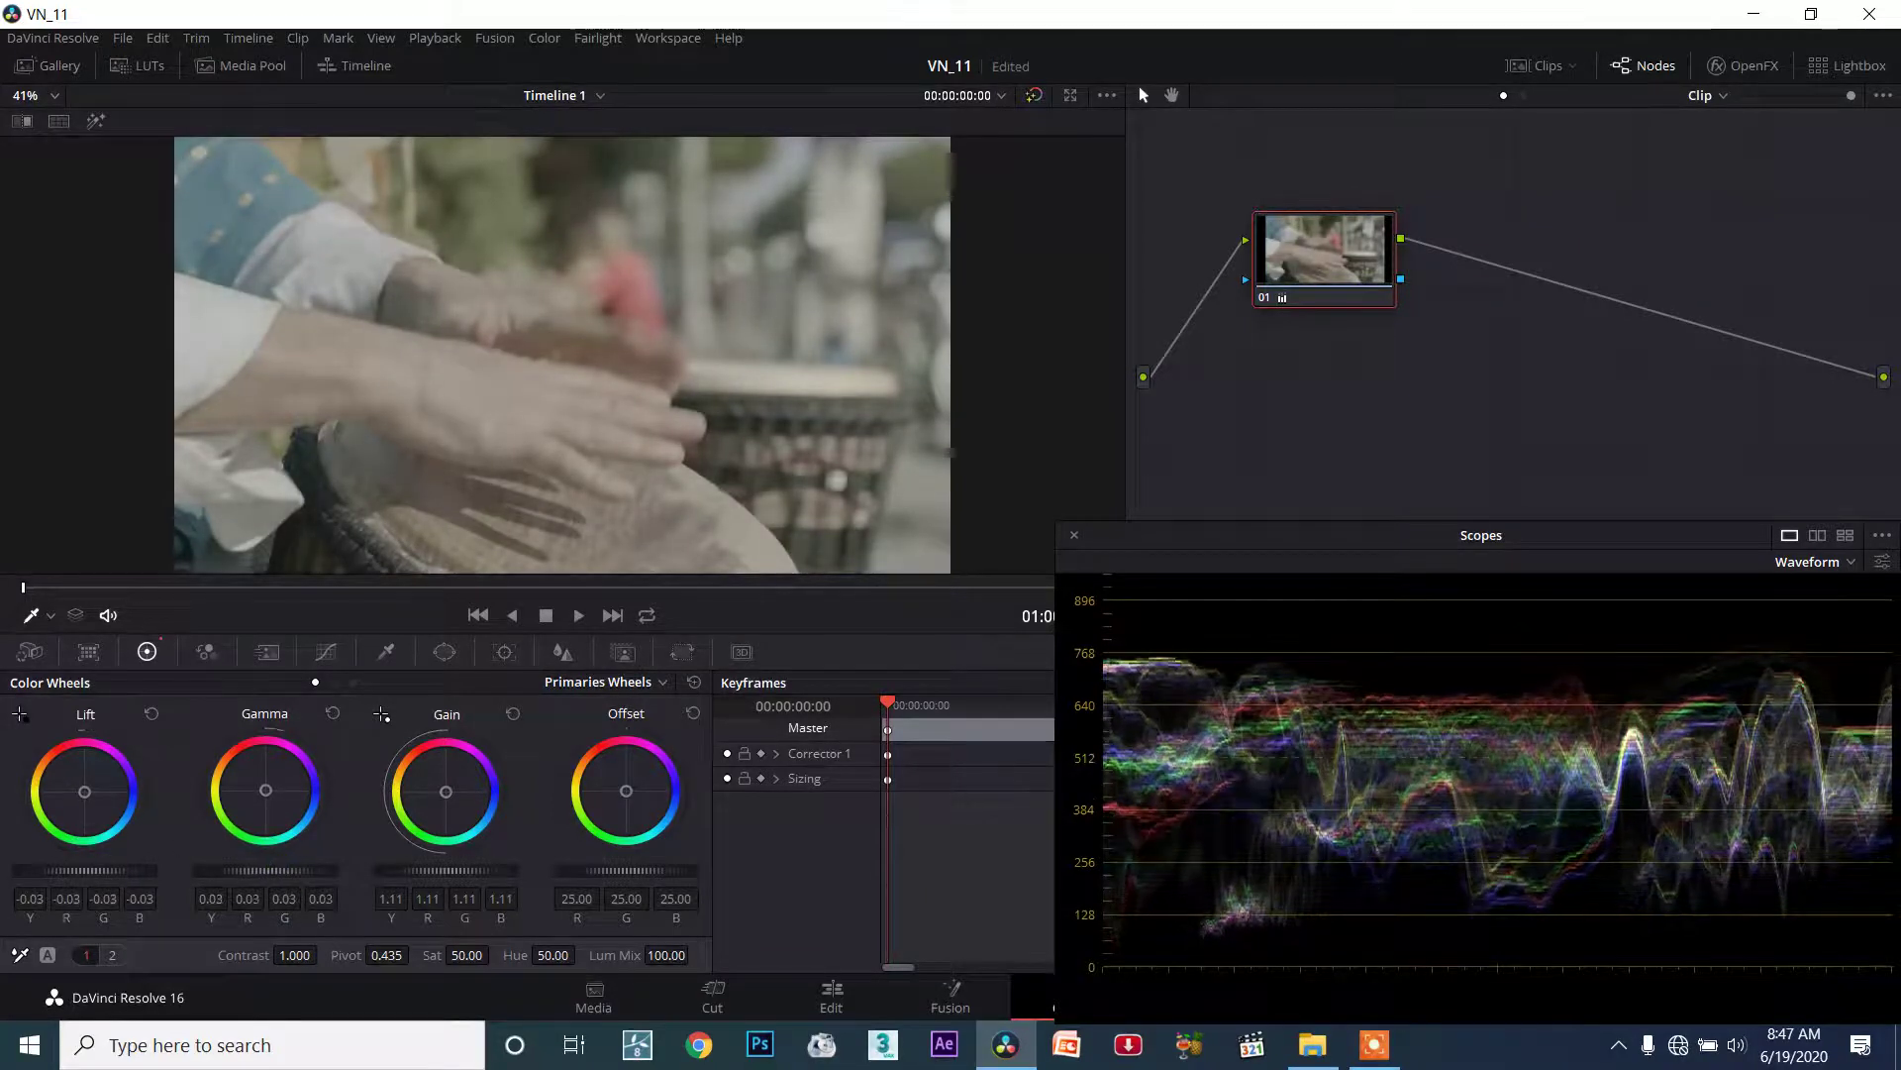
{"action": "left_click", "coordinate": [555, 548]}
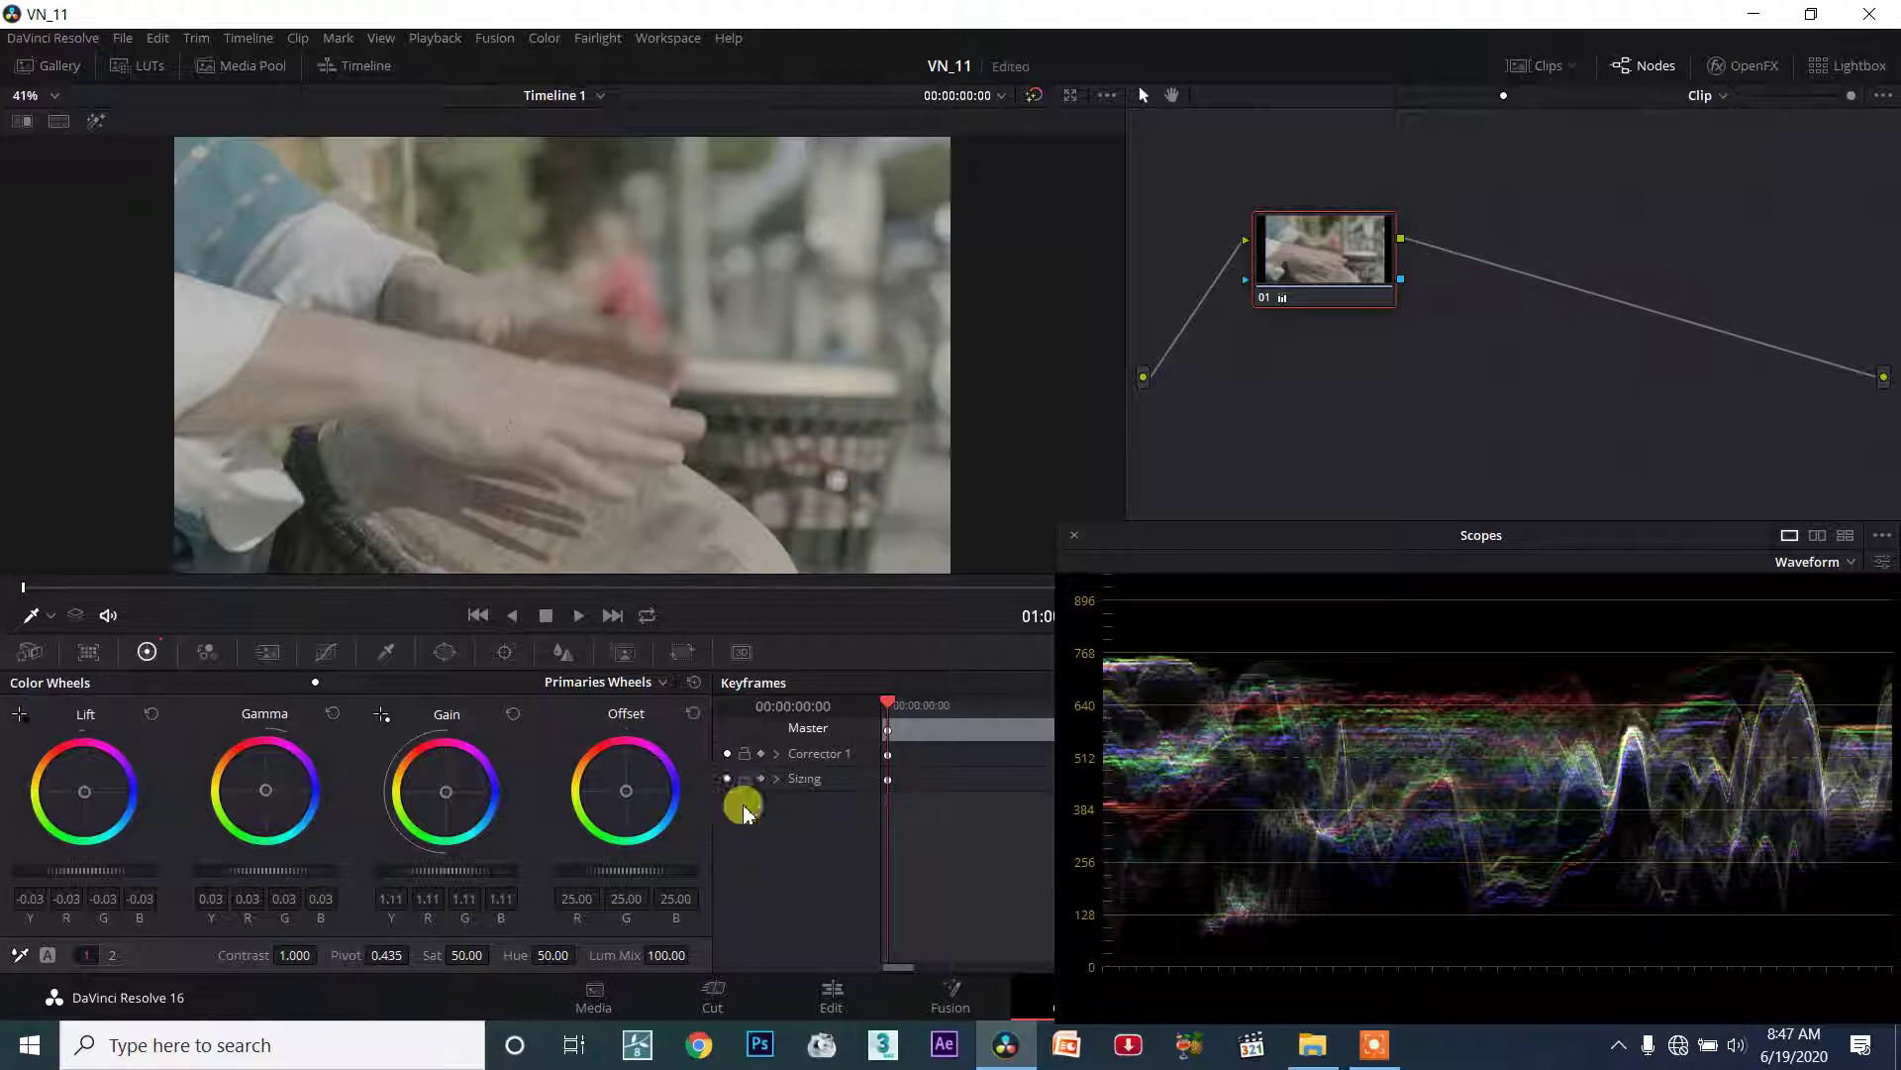
{"action": "left_click_drag", "start_coordinate": [439, 866], "coordinate": [451, 867]}
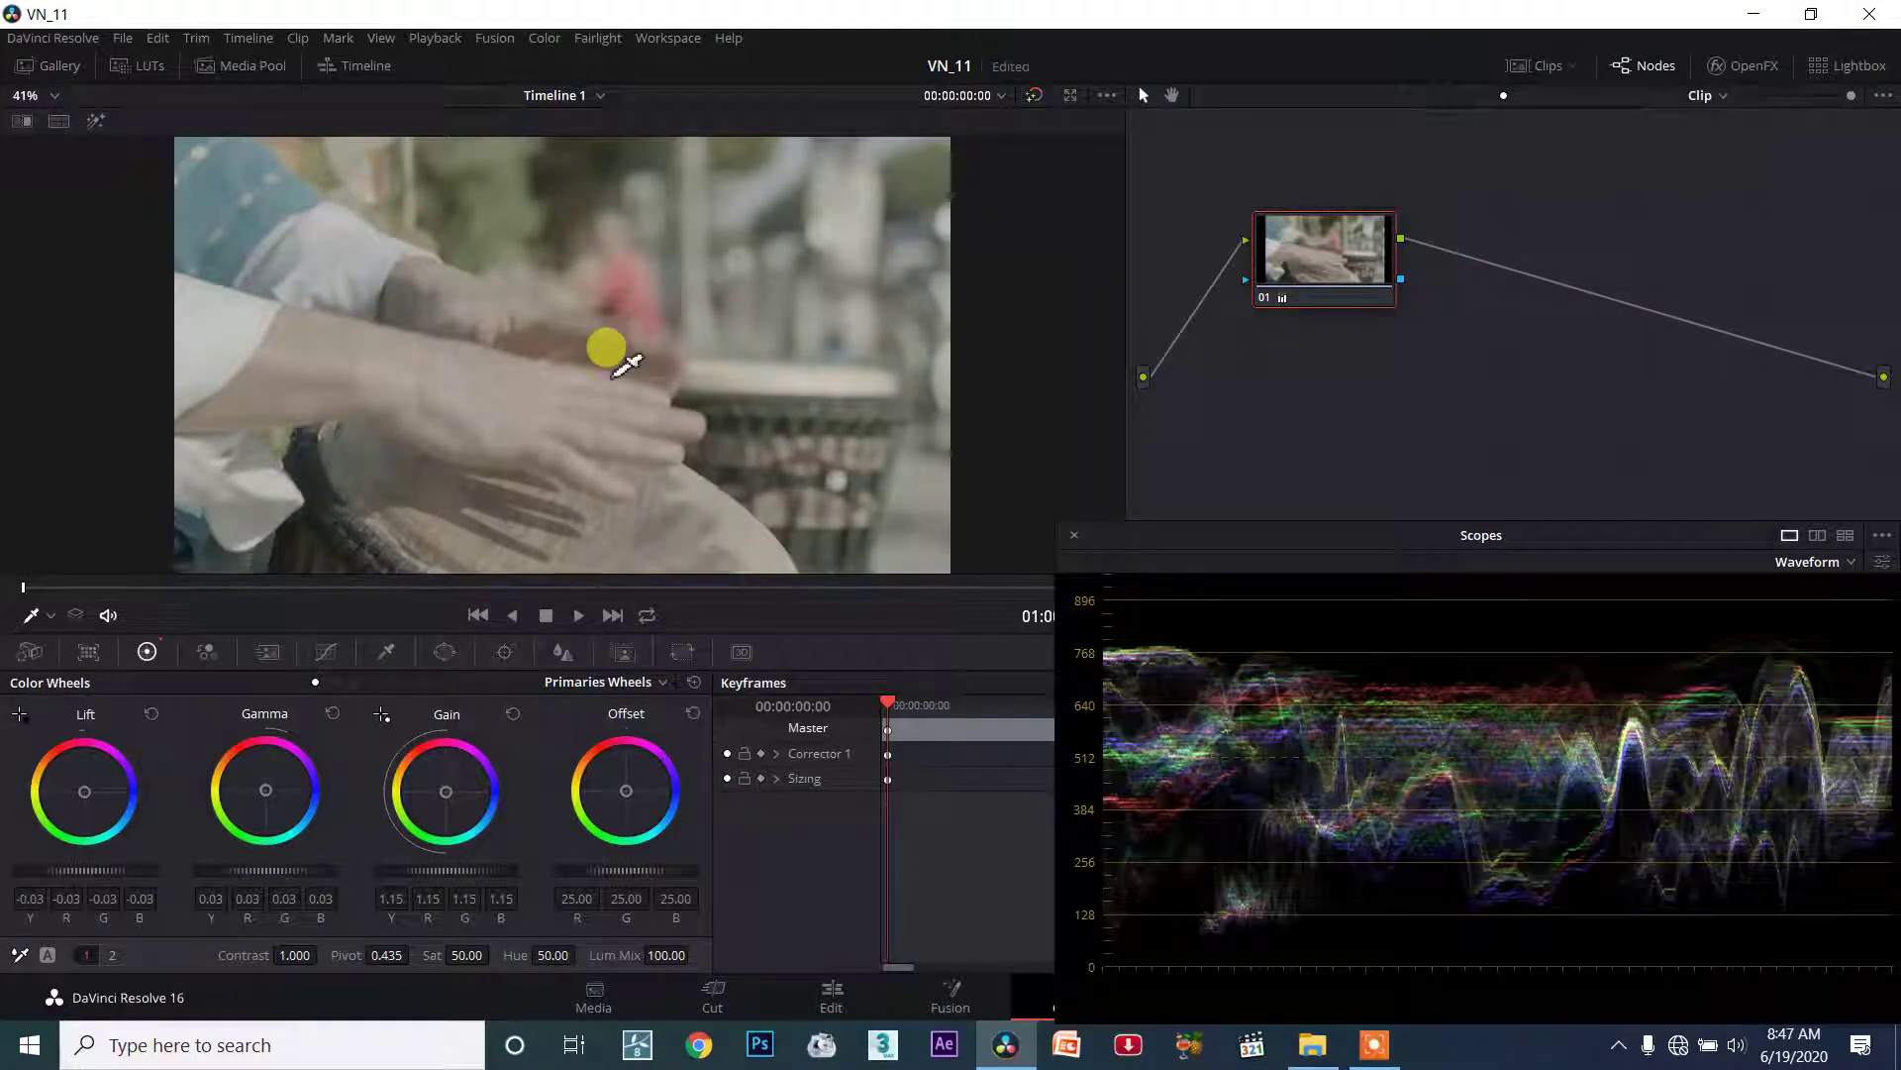
{"action": "left_click_drag", "start_coordinate": [441, 877], "coordinate": [462, 871]}
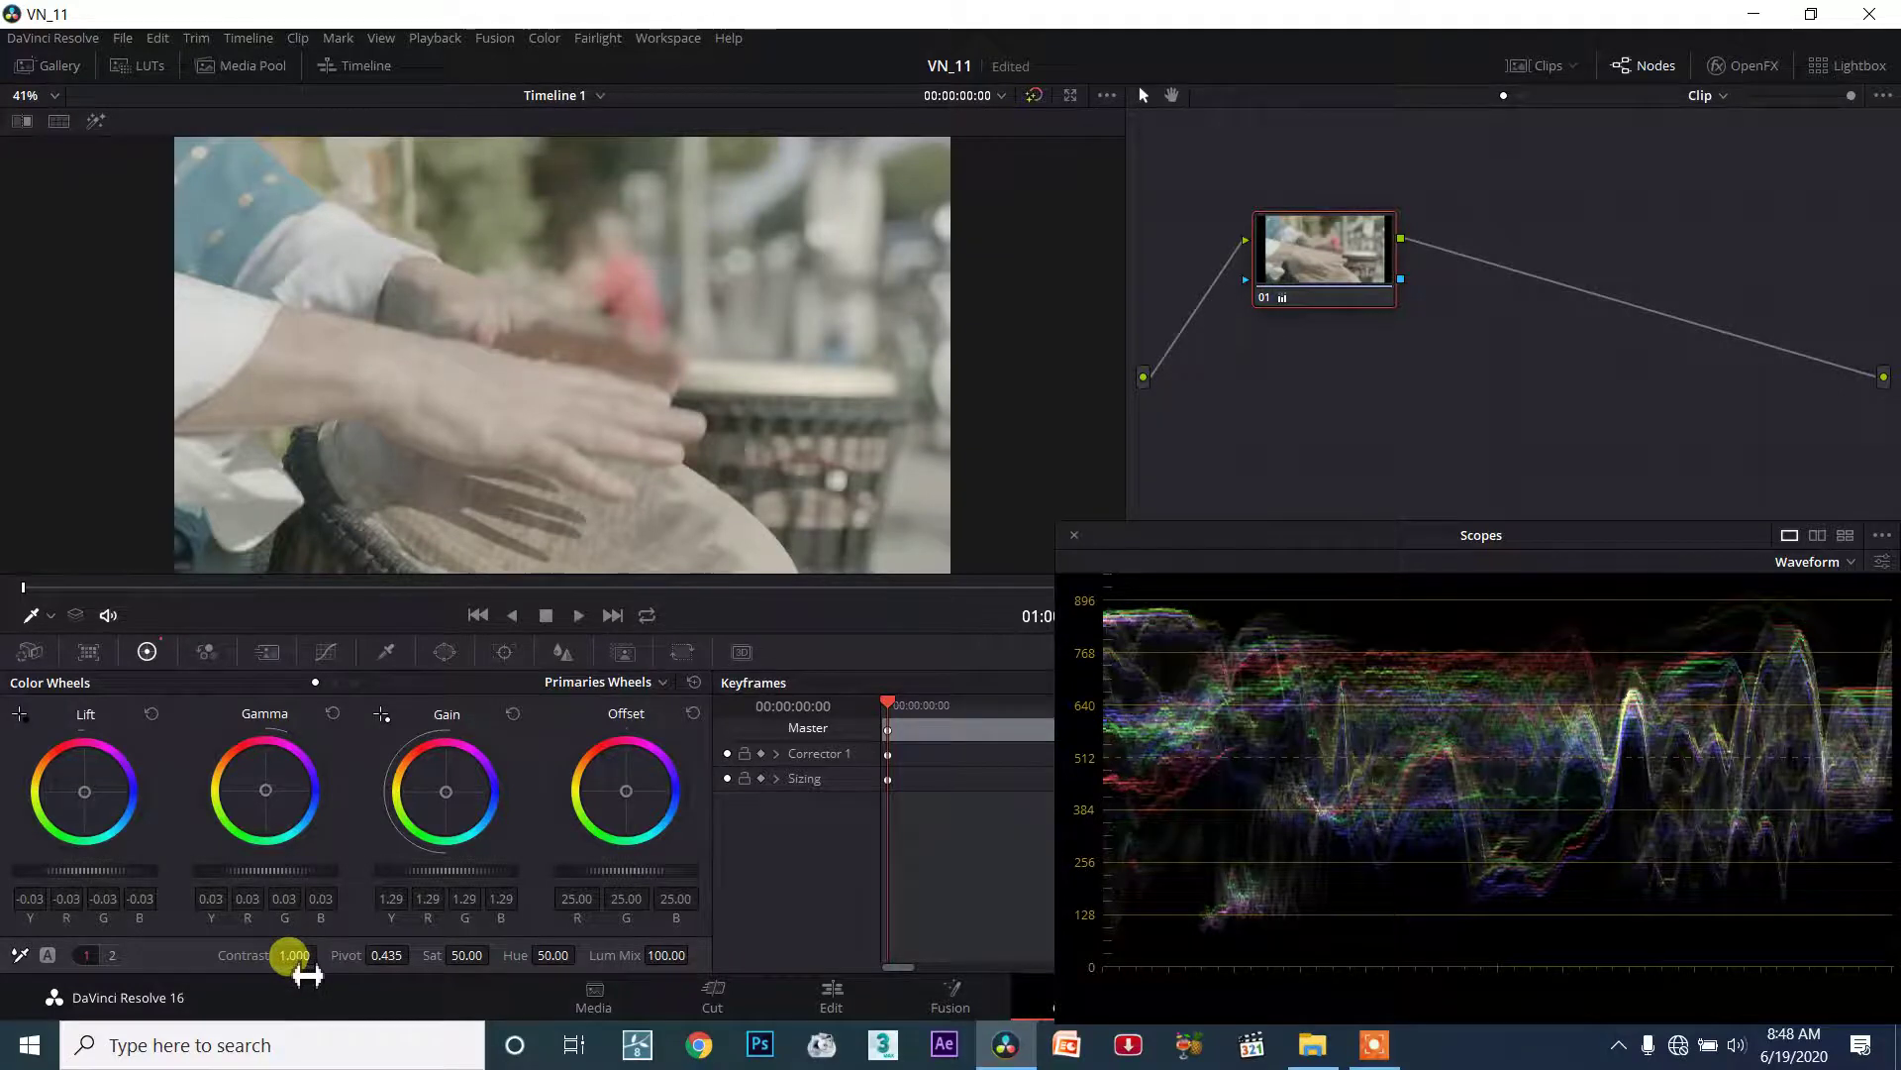
Step: Raise contrast to 1.058 and ready the White Balance eyedropper
{"action": "left_click_drag", "start_coordinate": [294, 955], "coordinate": [327, 954]}
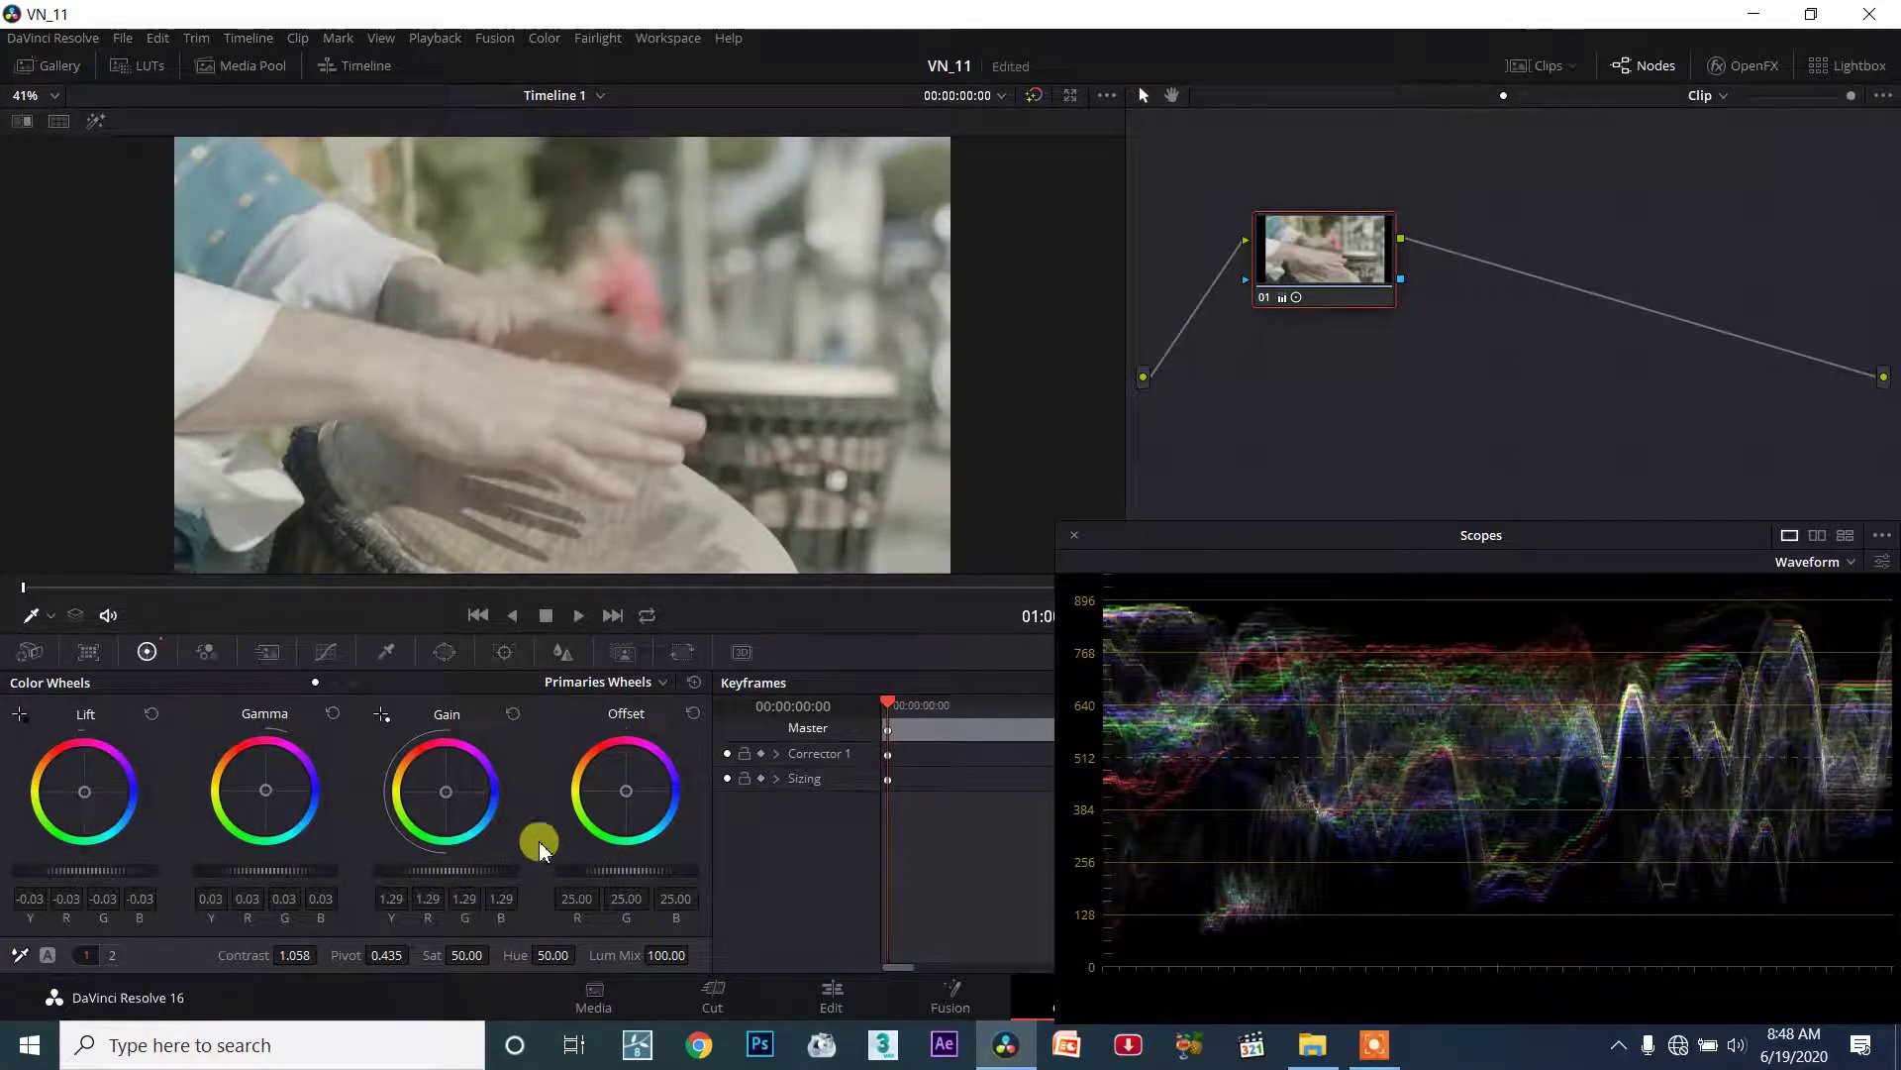
{"action": "left_click", "coordinate": [19, 956]}
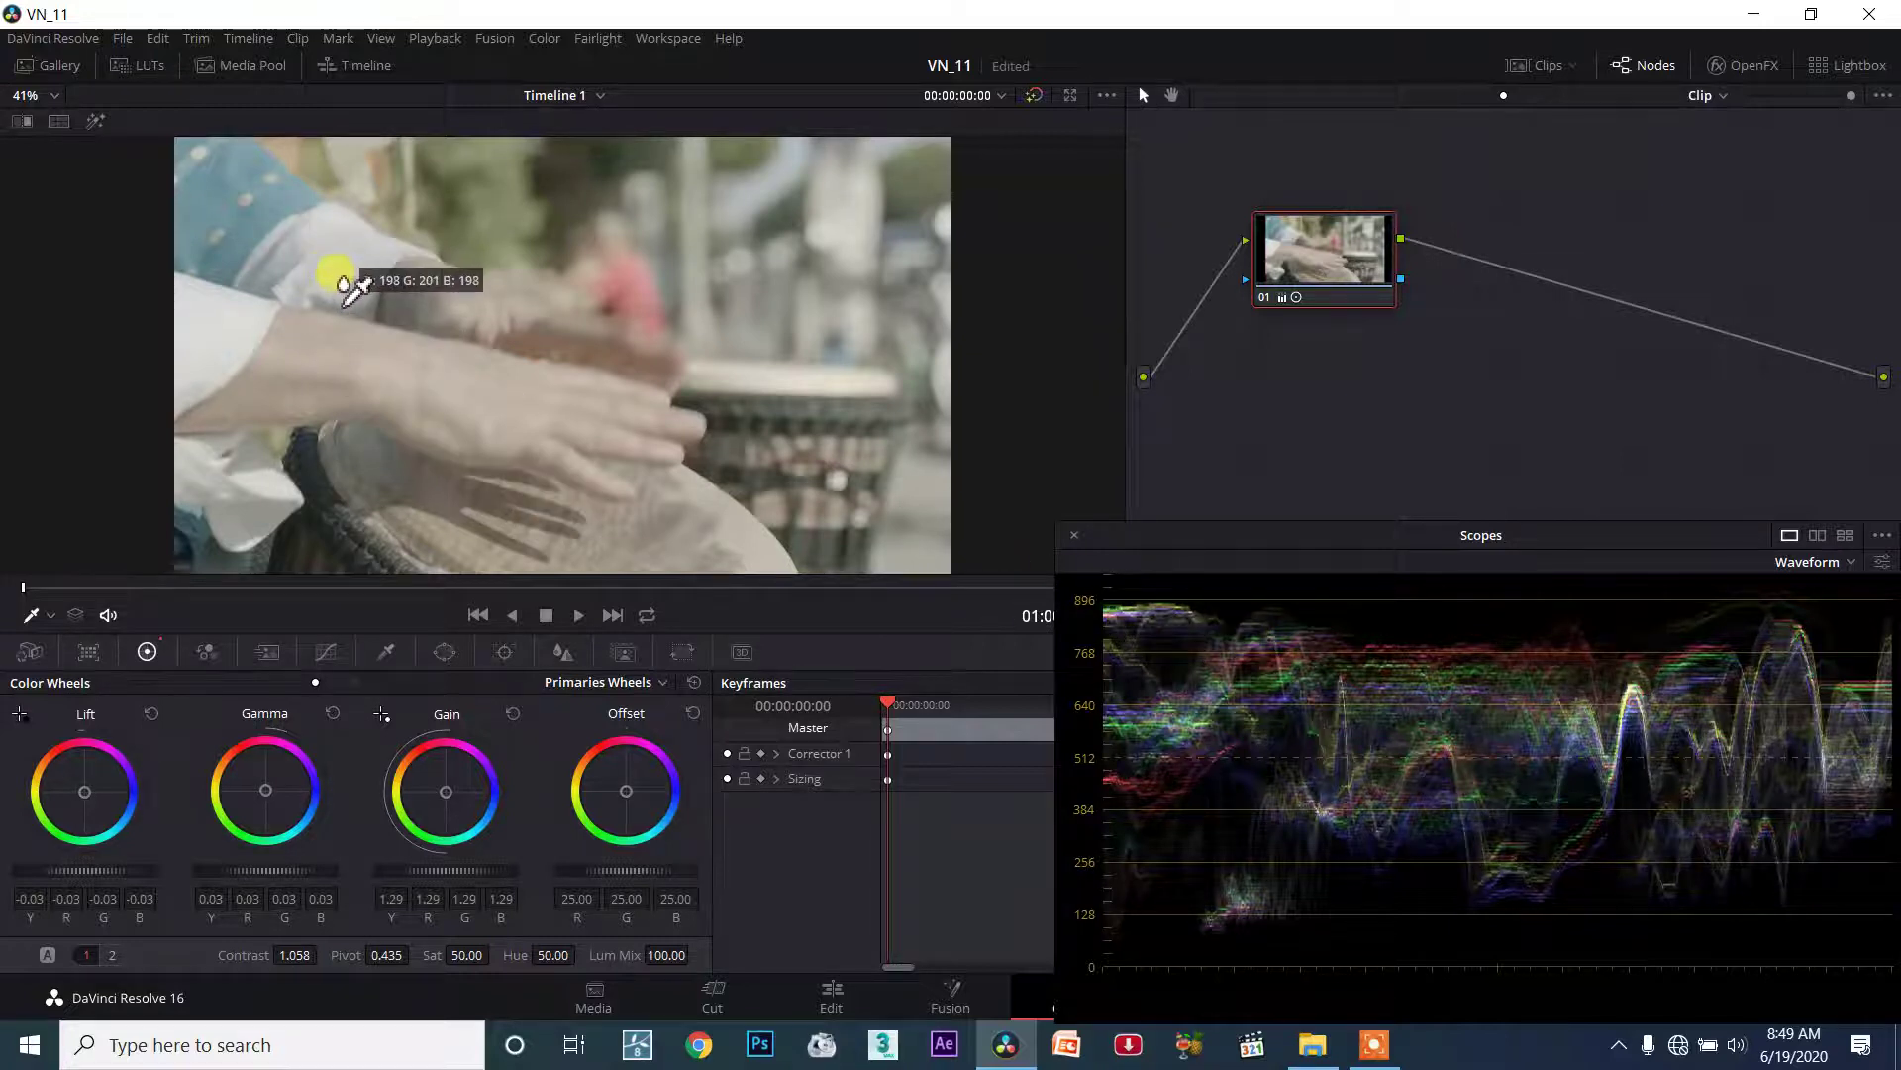
Step: White-balance from the white sleeve in the viewer and raise saturation to 88.80
{"action": "left_click", "coordinate": [346, 281]}
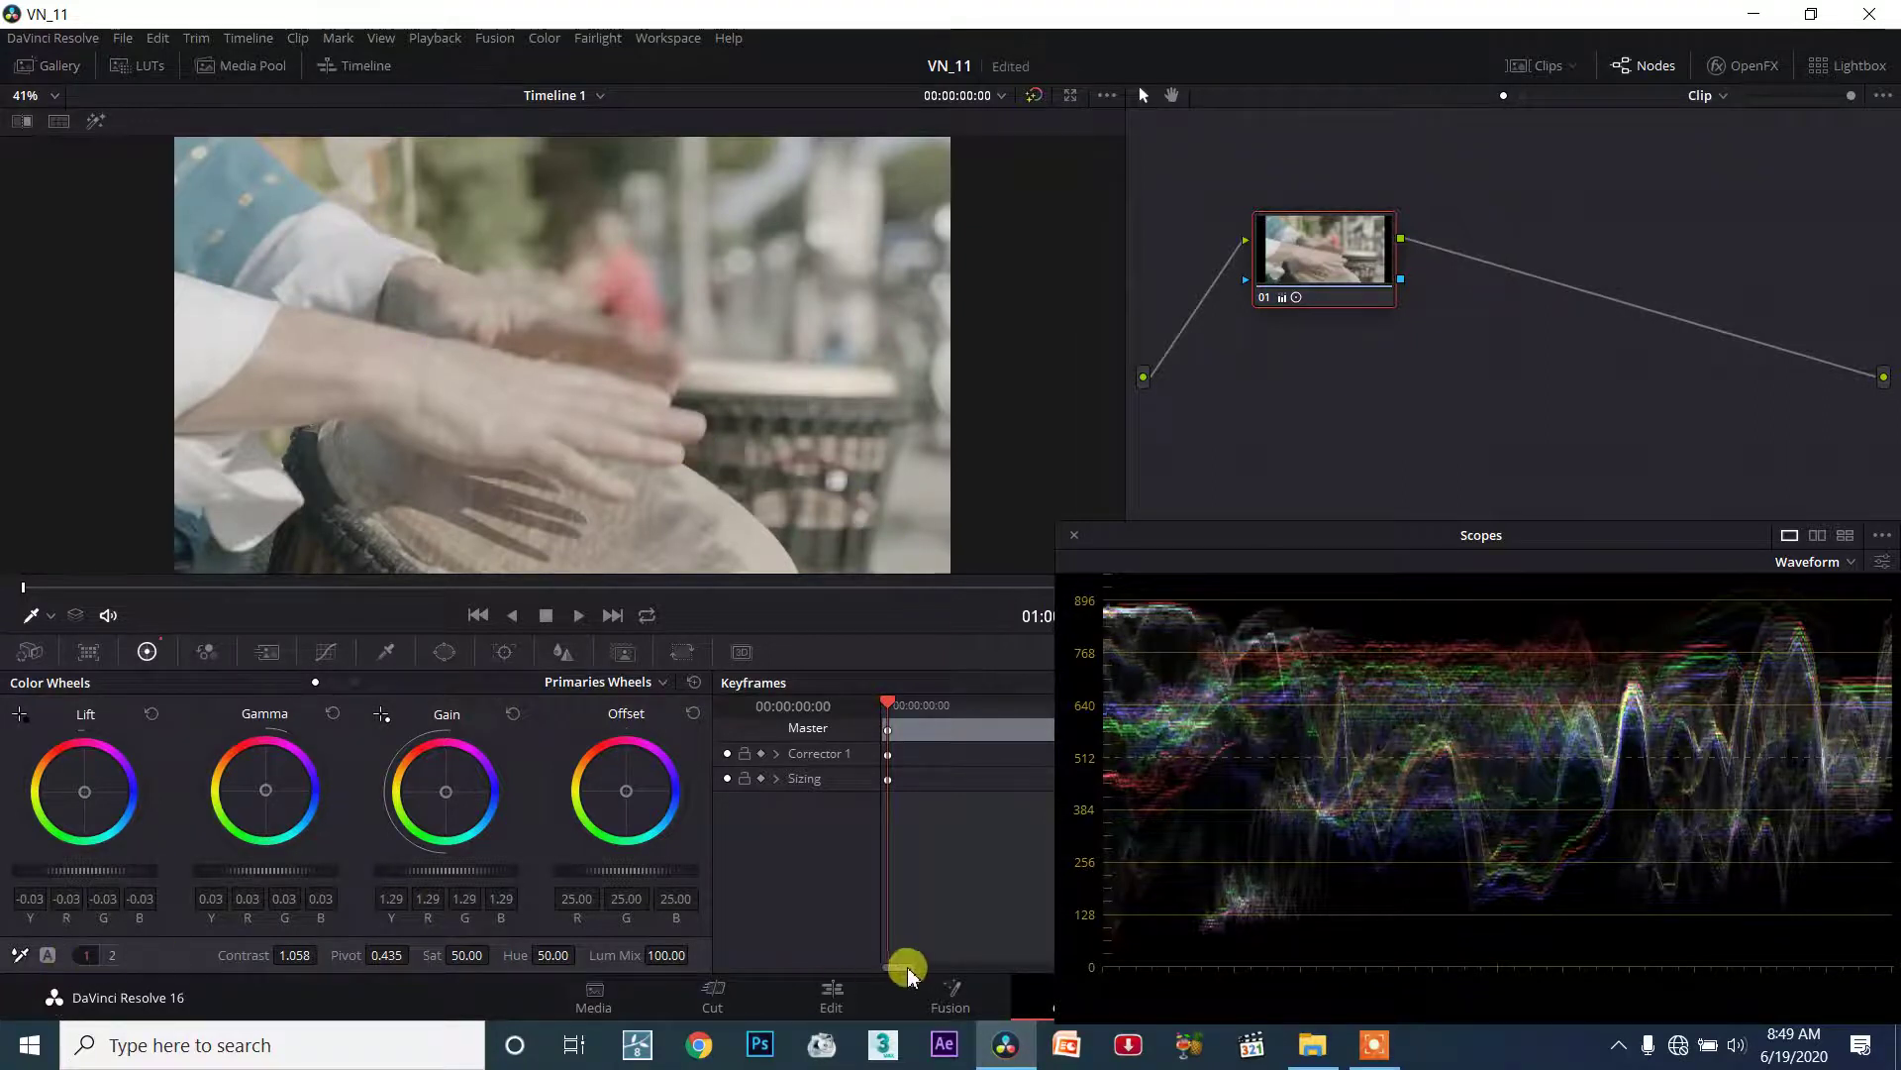
{"action": "left_click_drag", "start_coordinate": [468, 968], "coordinate": [495, 953]}
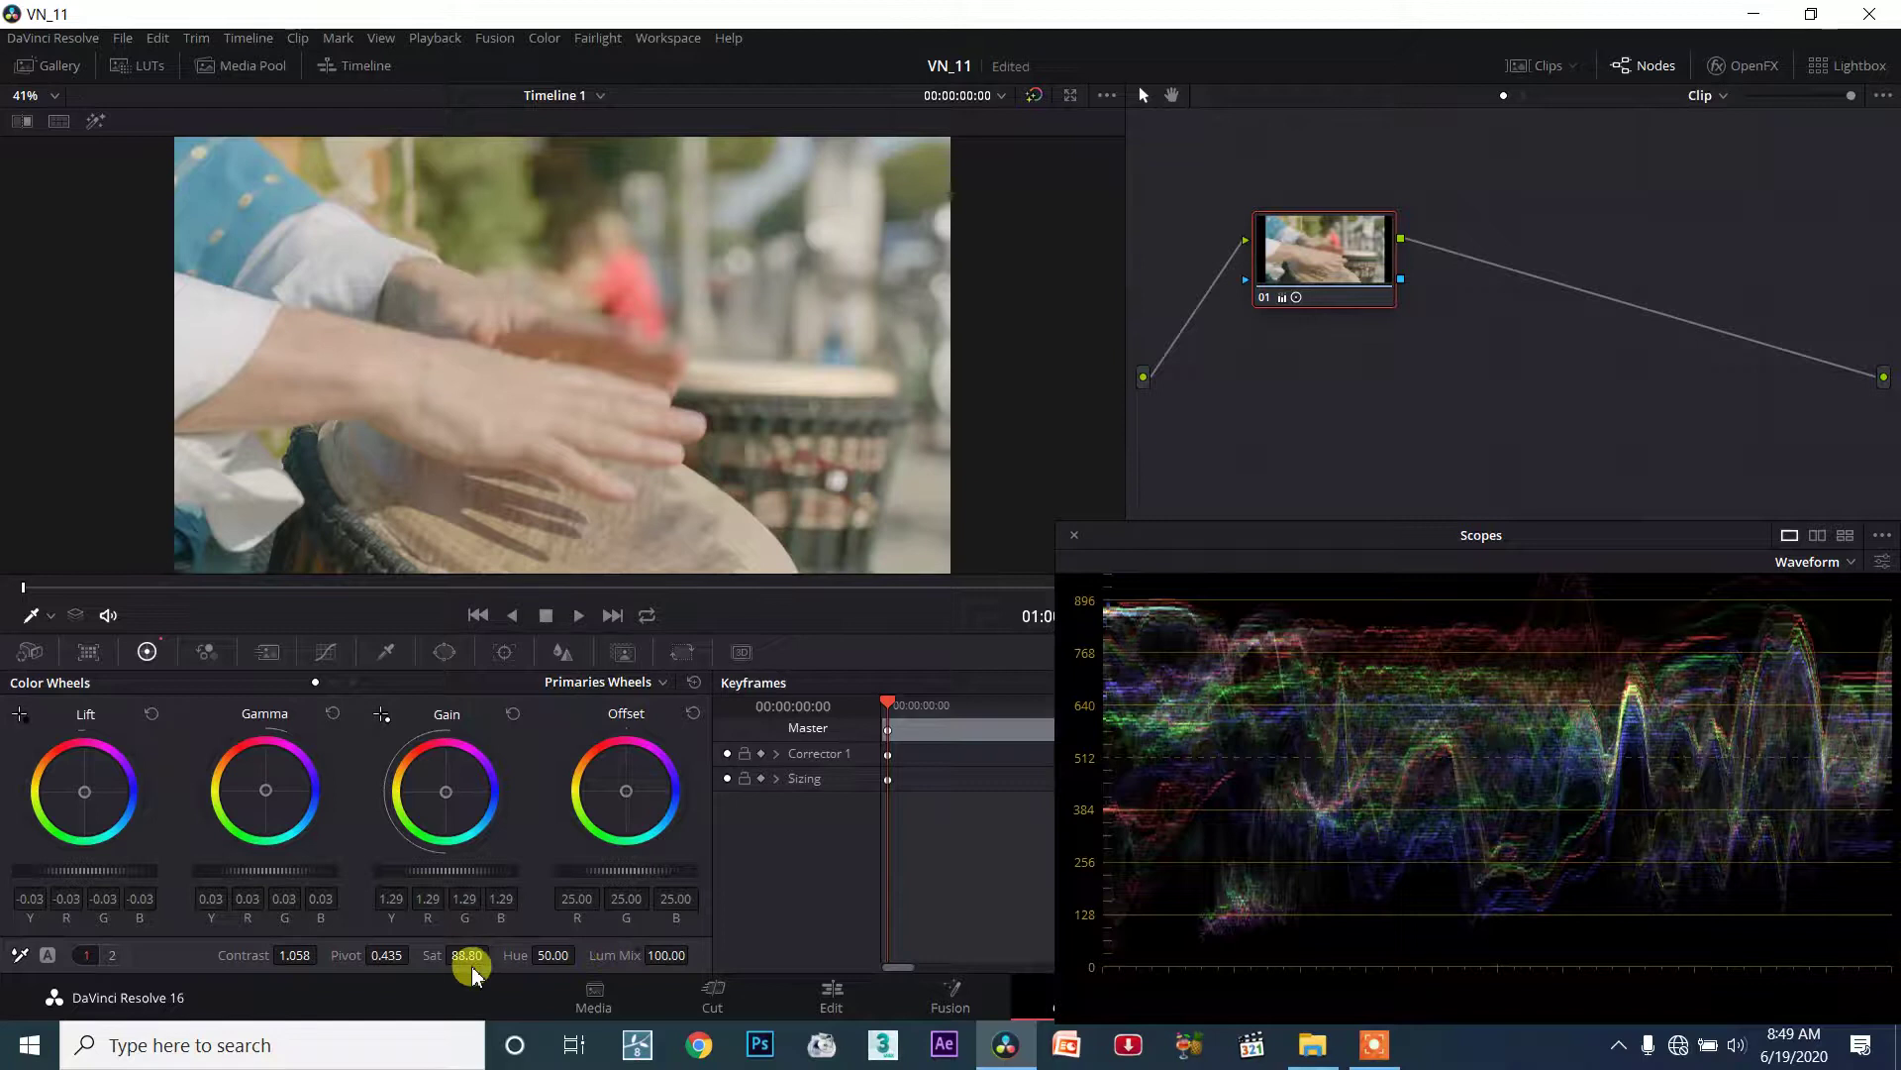
Step: Raise saturation to 100.00 and play back the graded drum clip
{"action": "left_click_drag", "start_coordinate": [472, 976], "coordinate": [495, 953]}
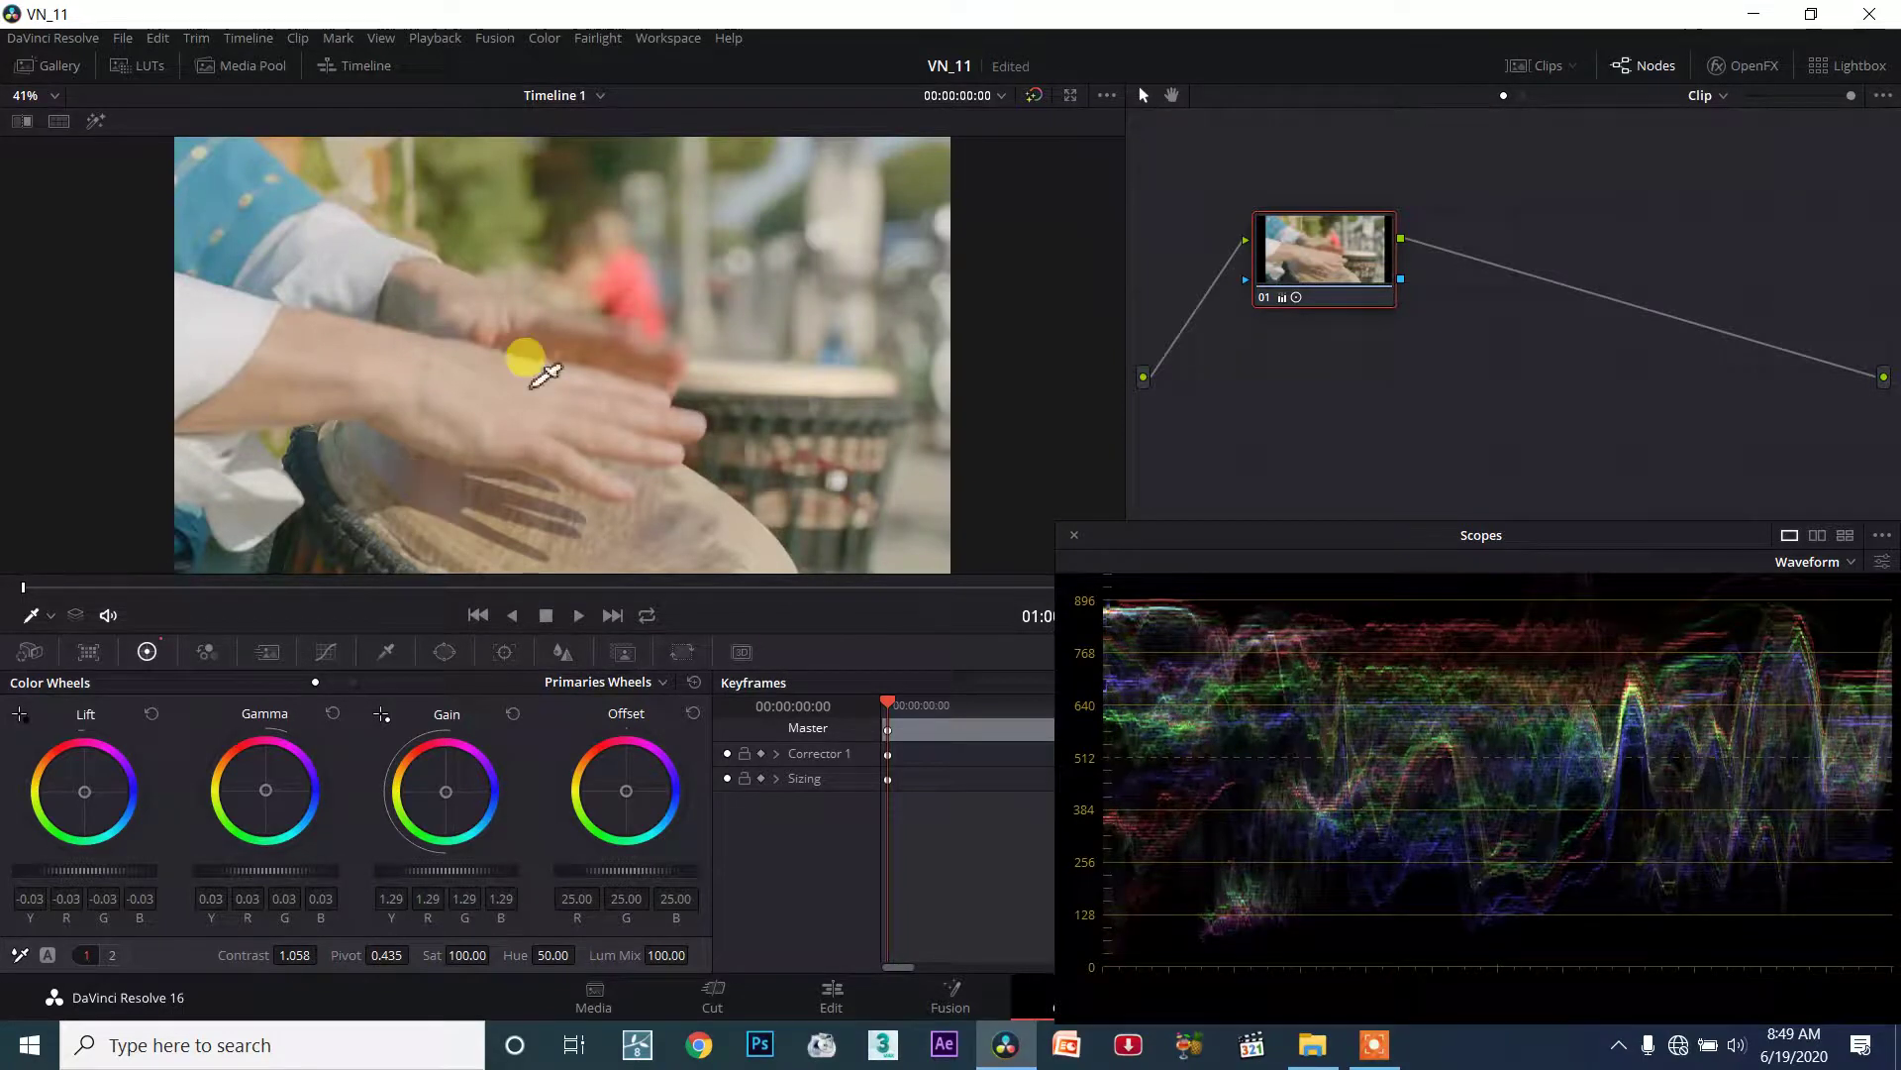
{"action": "left_click", "coordinate": [567, 622]}
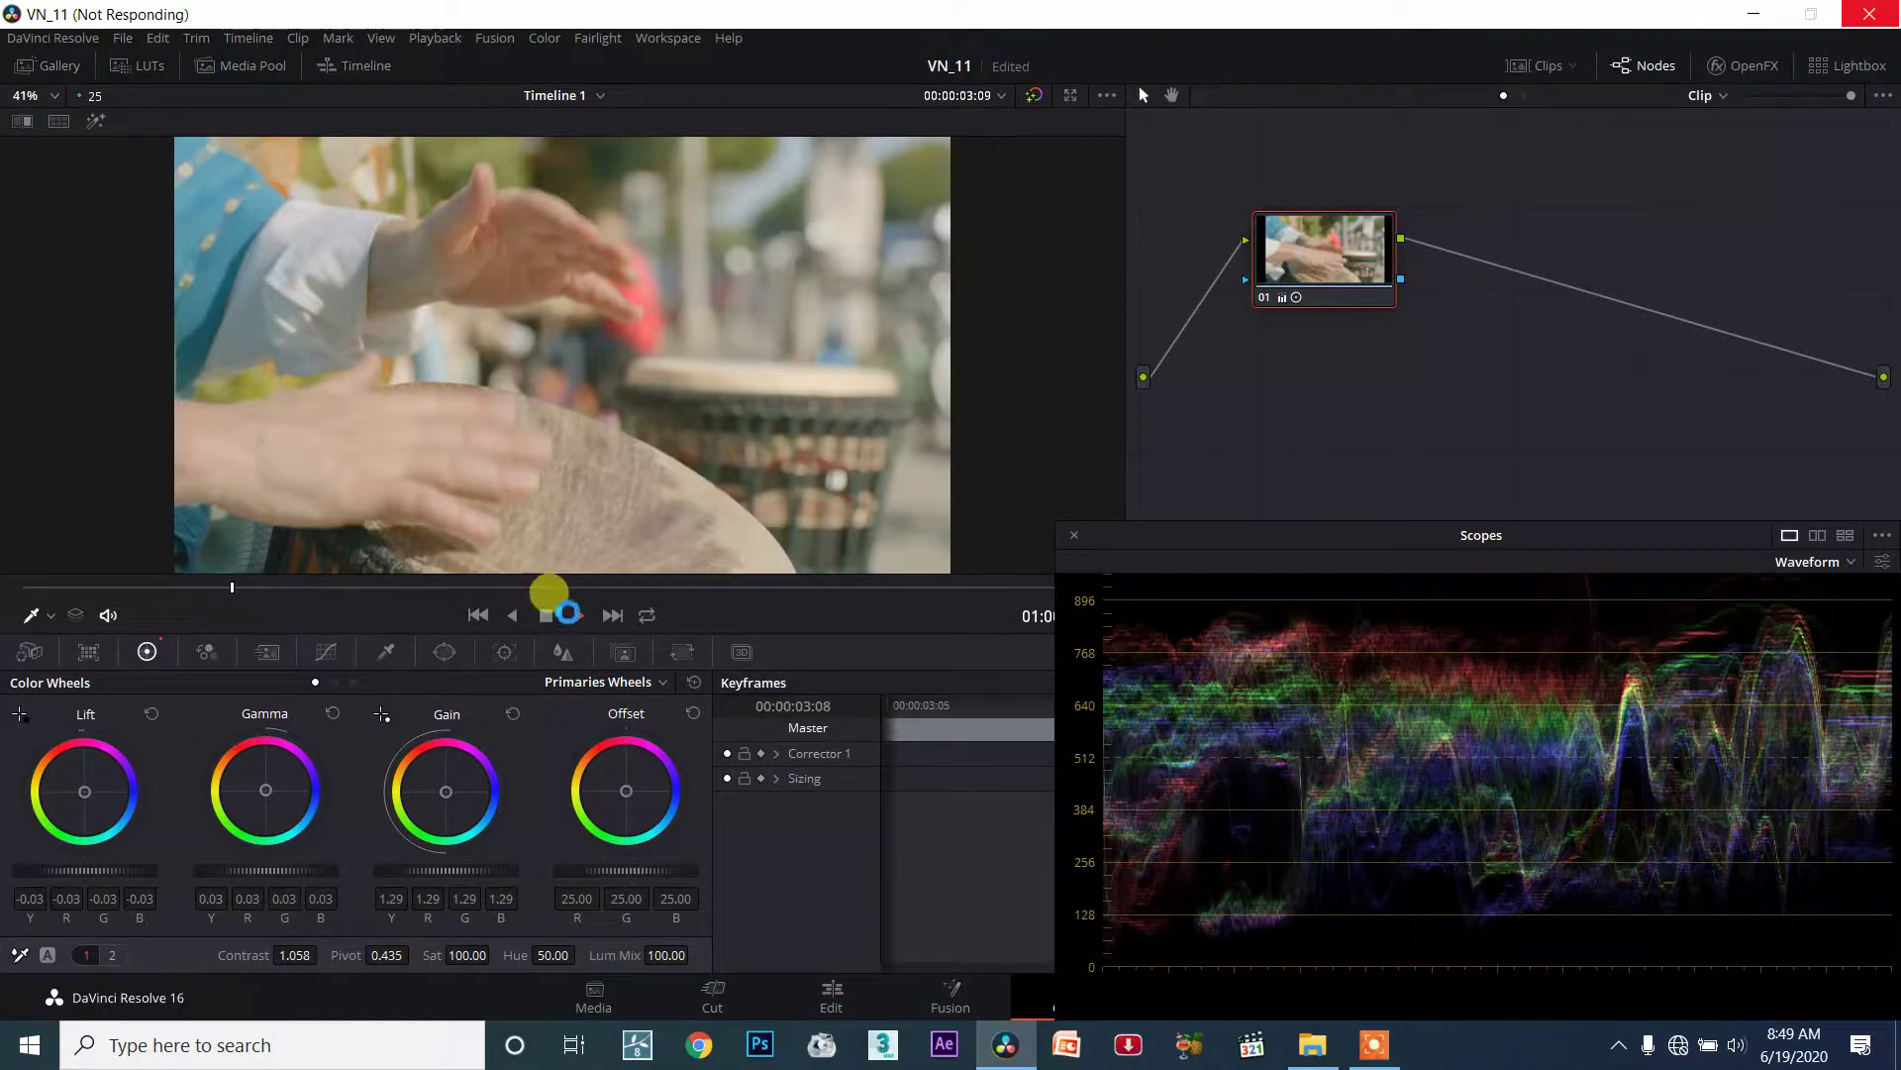
{"action": "mouse_move", "coordinate": [417, 726]}
{"action": "left_mouse_down"}
{"action": "mouse_move", "coordinate": [436, 755]}
{"action": "mouse_move", "coordinate": [459, 745]}
{"action": "left_mouse_up"}
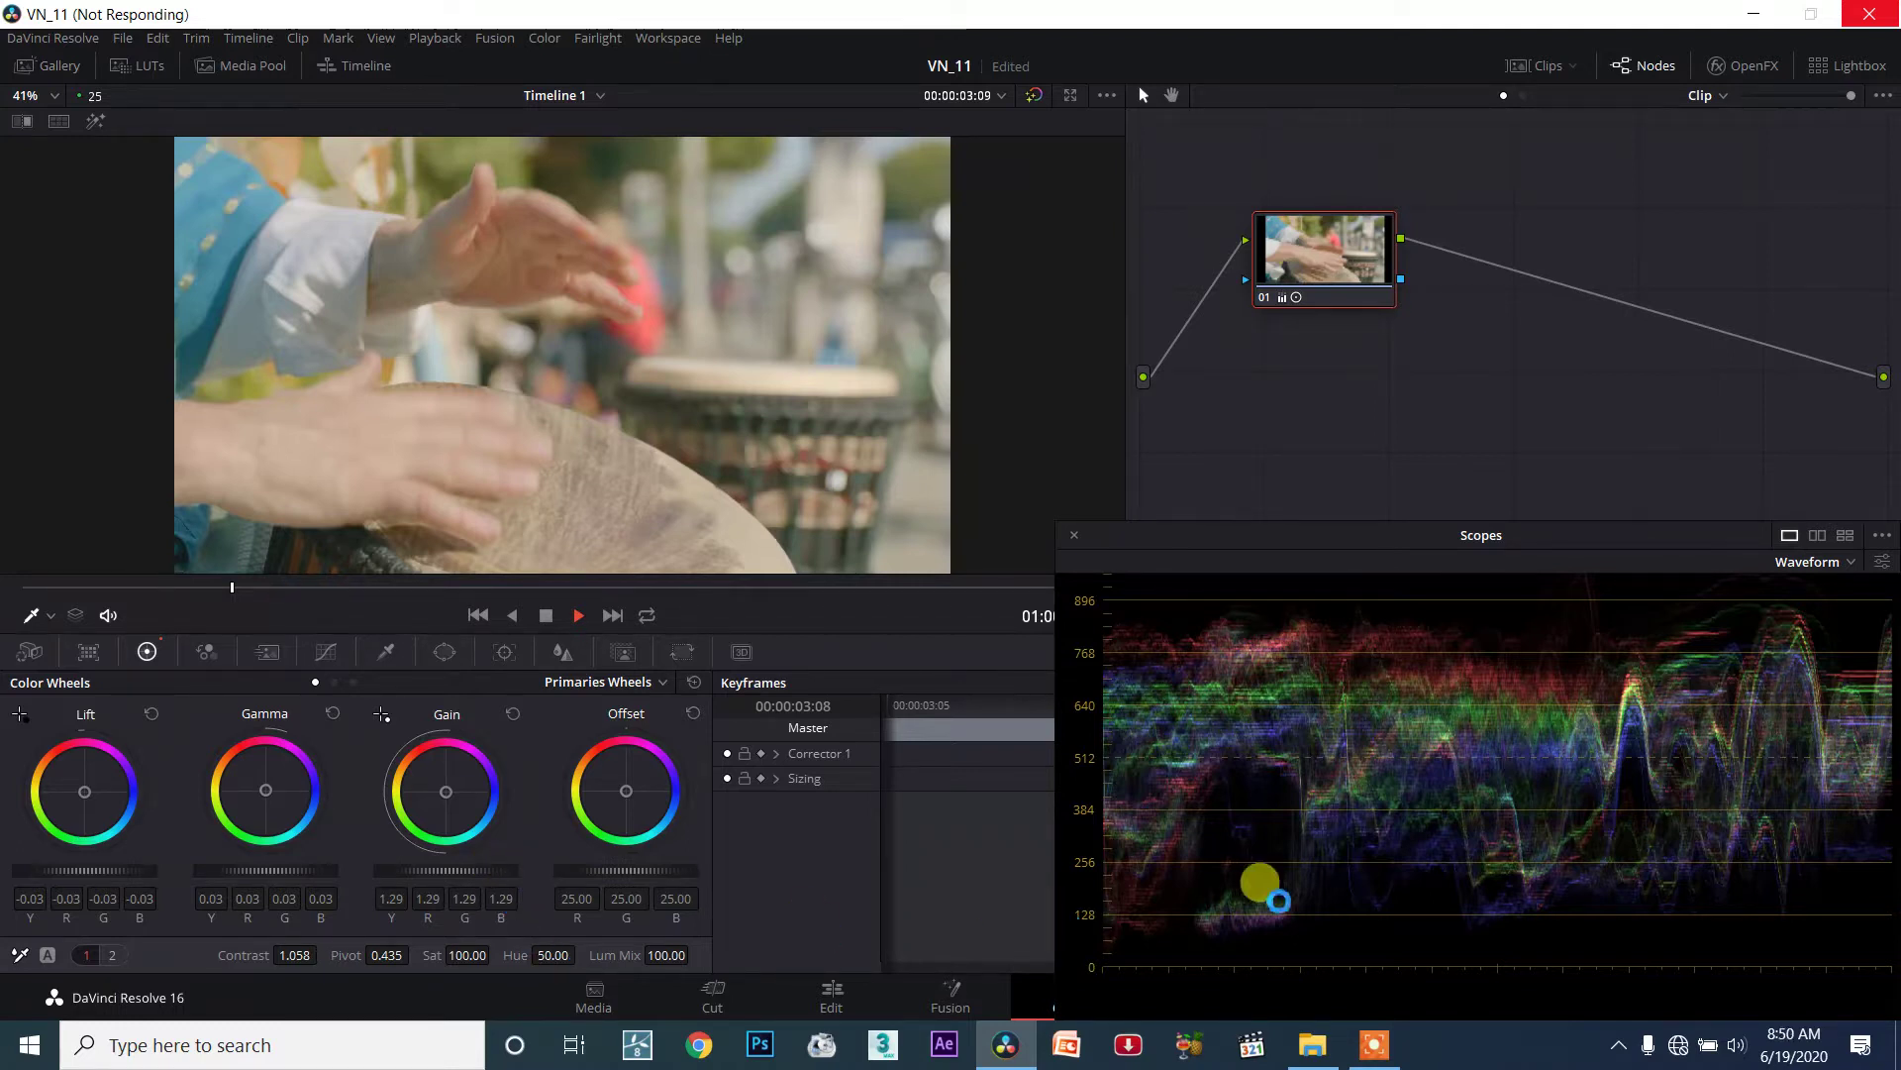
{"action": "left_click", "coordinate": [1374, 1045]}
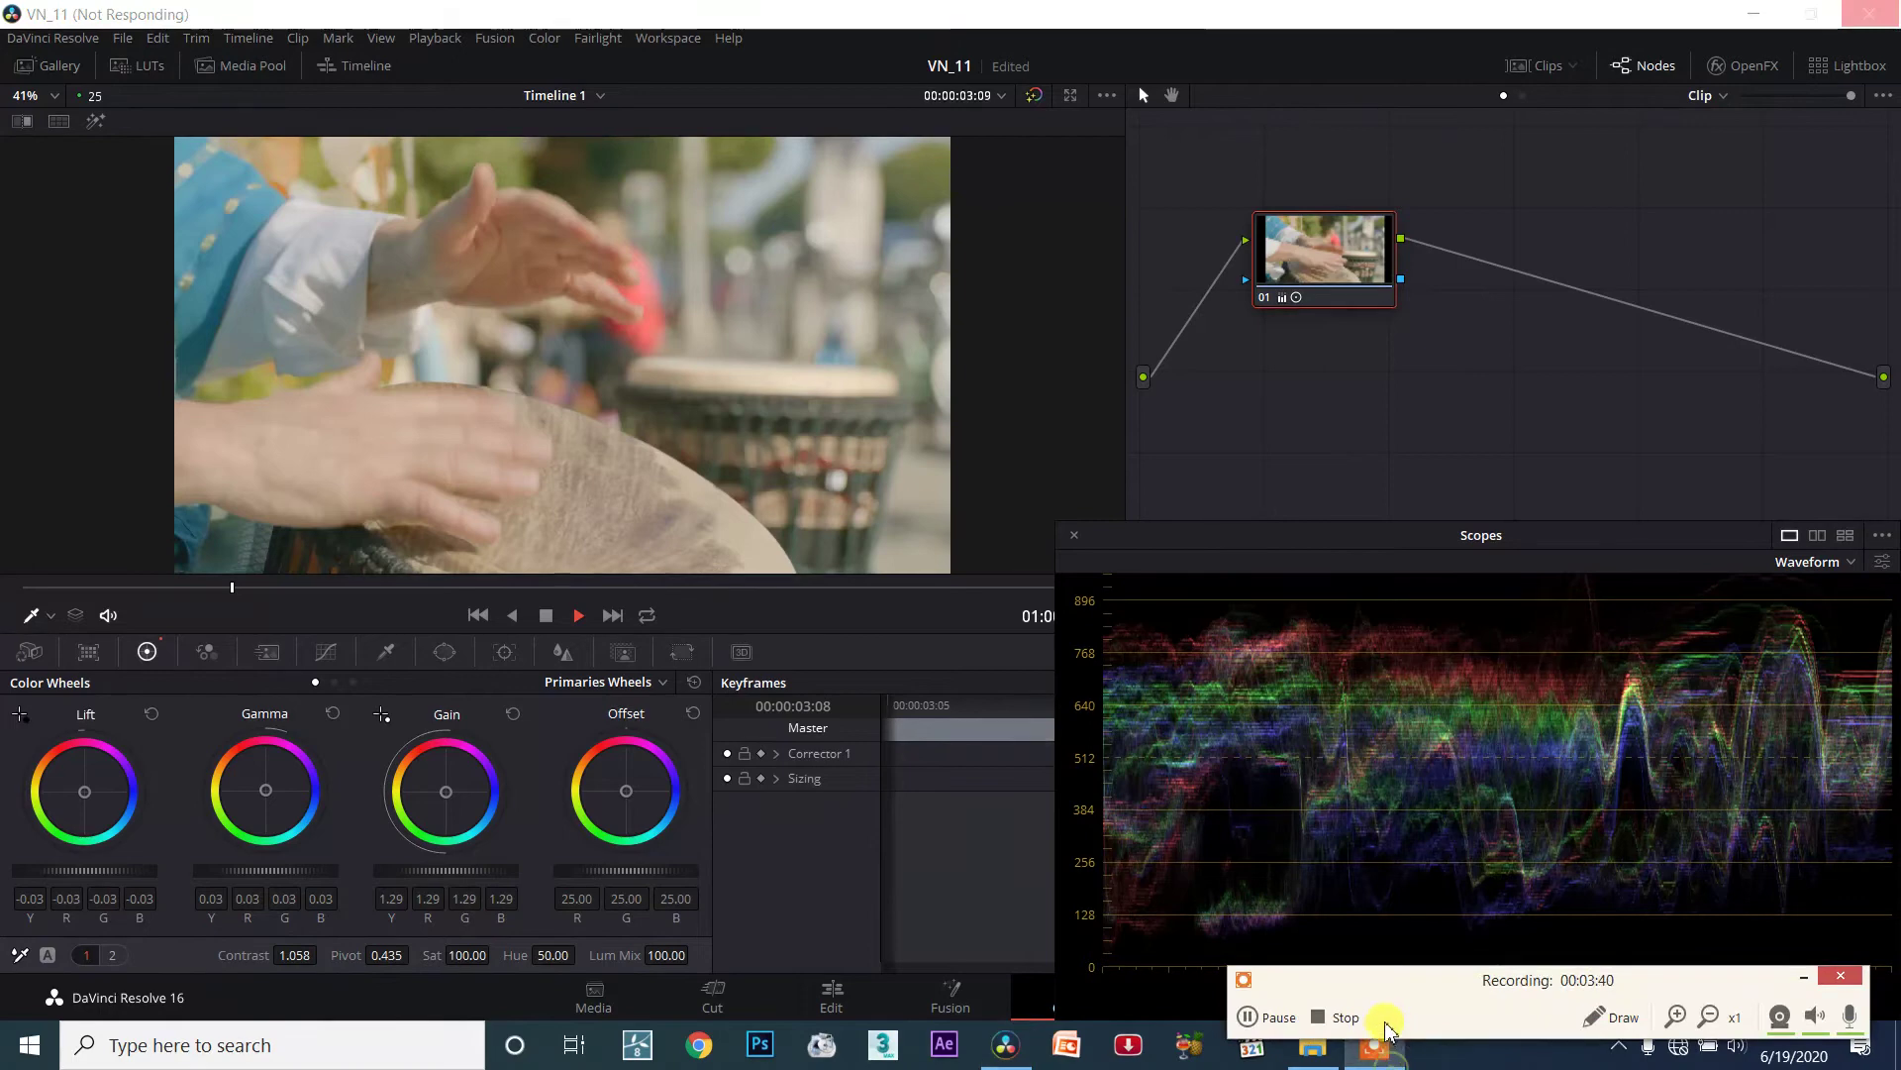